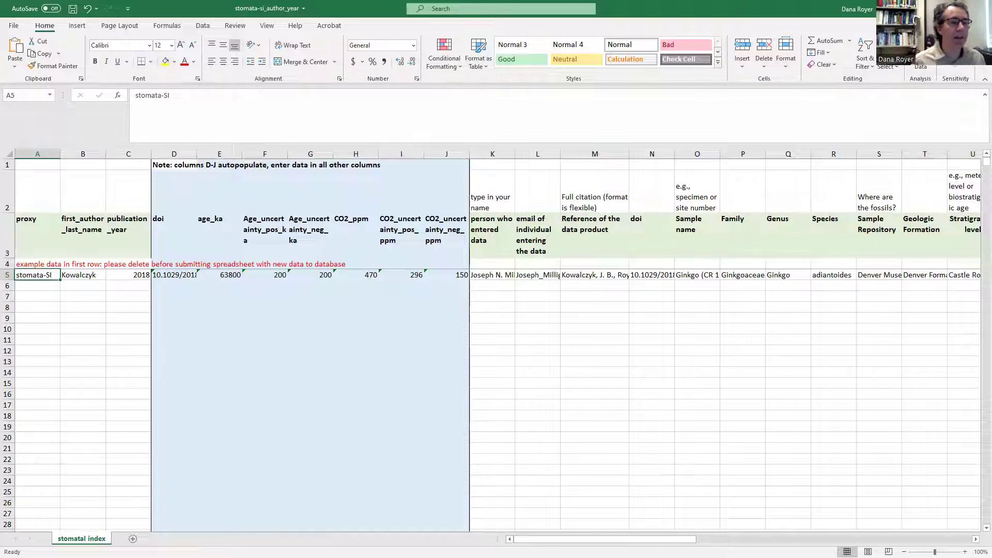
- Review the column header row, the guidance notes above it and the example data row in the stomatal index sheet
left_click(8, 225)
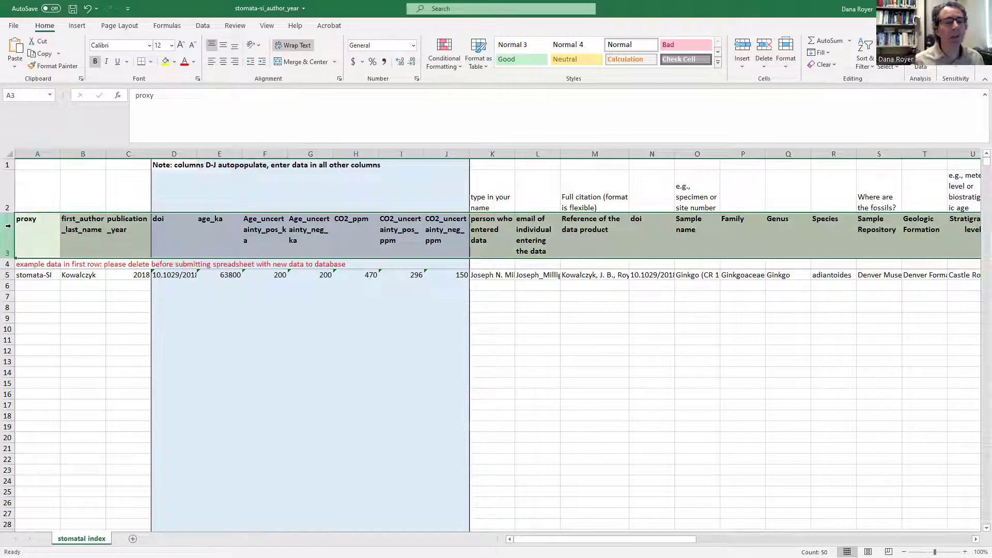
left_click(7, 188)
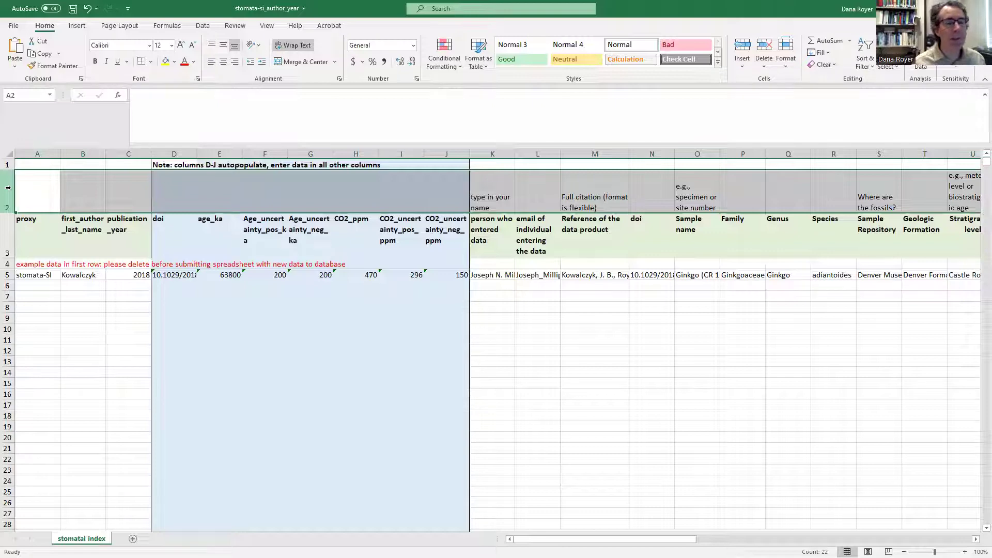
left_click(7, 275)
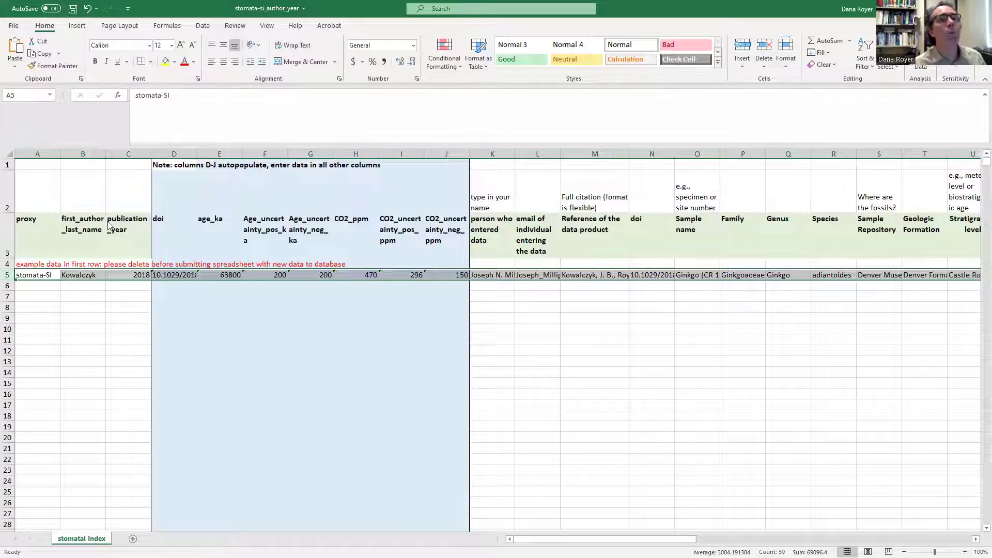
key("alt+Tab")
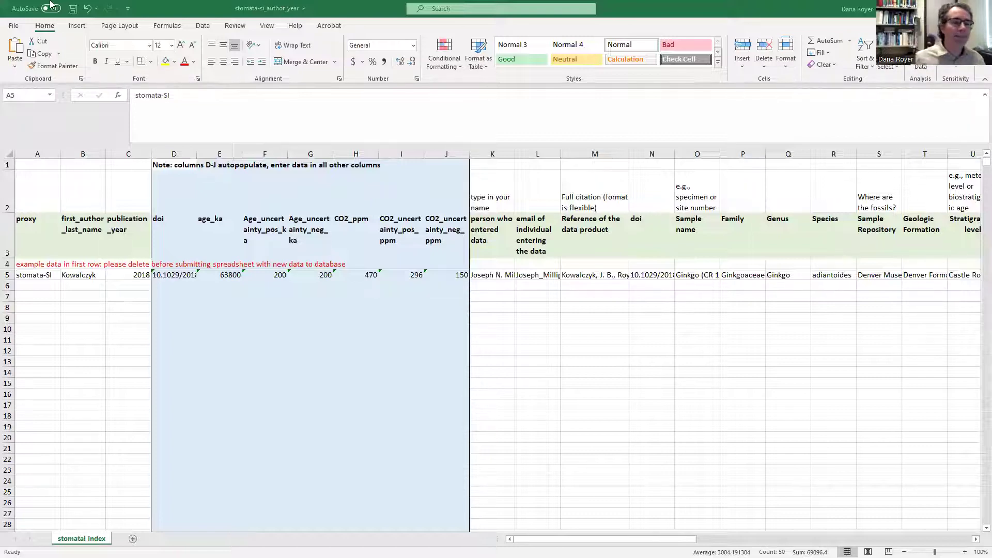
- Review columns A through J, including the CO2 and age uncertainty headers in row 3
left_click(40, 154)
left_click_drag(451, 165, 450, 165)
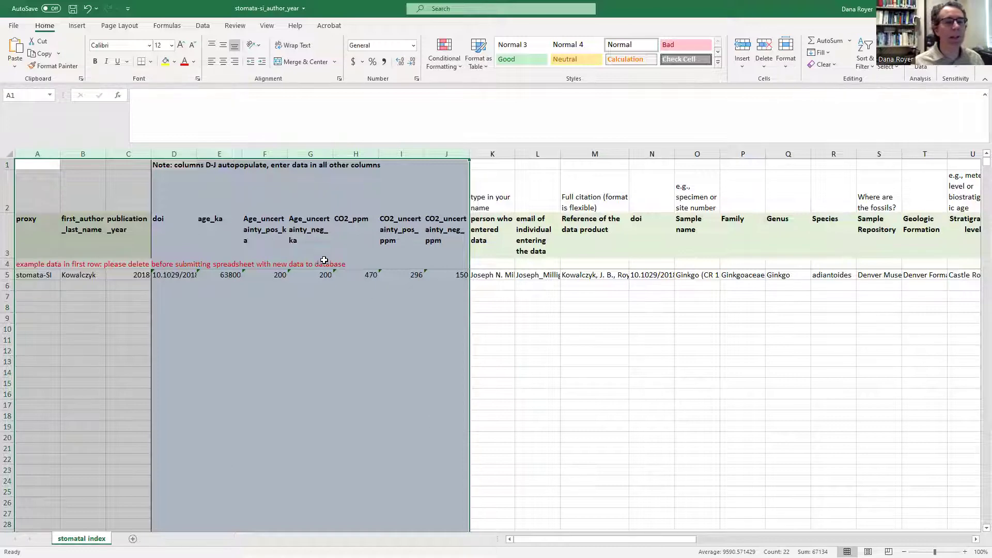
left_click_drag(369, 231, 445, 233)
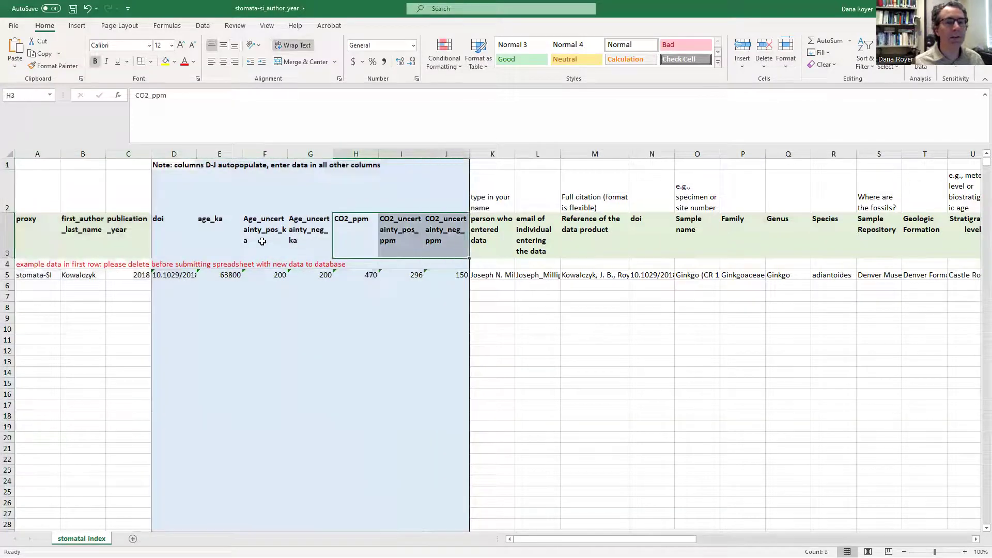
left_click_drag(264, 232, 310, 235)
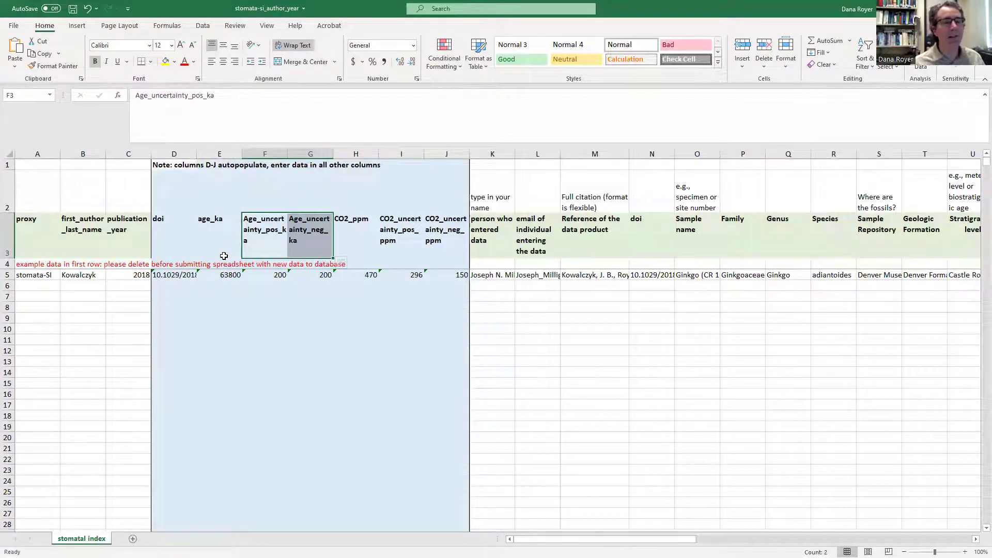
- Inspect the row 5 formulas that autopopulate age, age uncertainty, CO2 and CO2 uncertainty
left_click(305, 276)
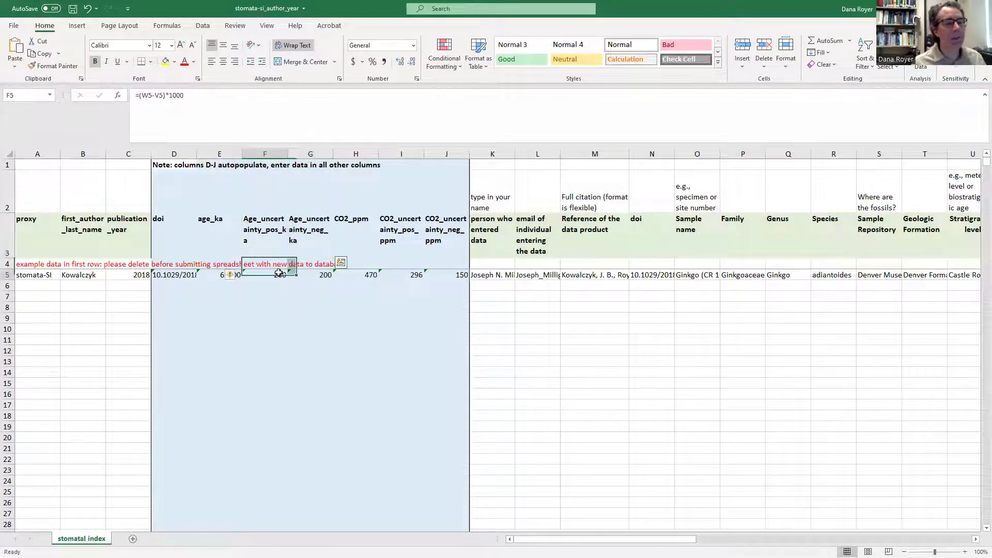
left_click(349, 274)
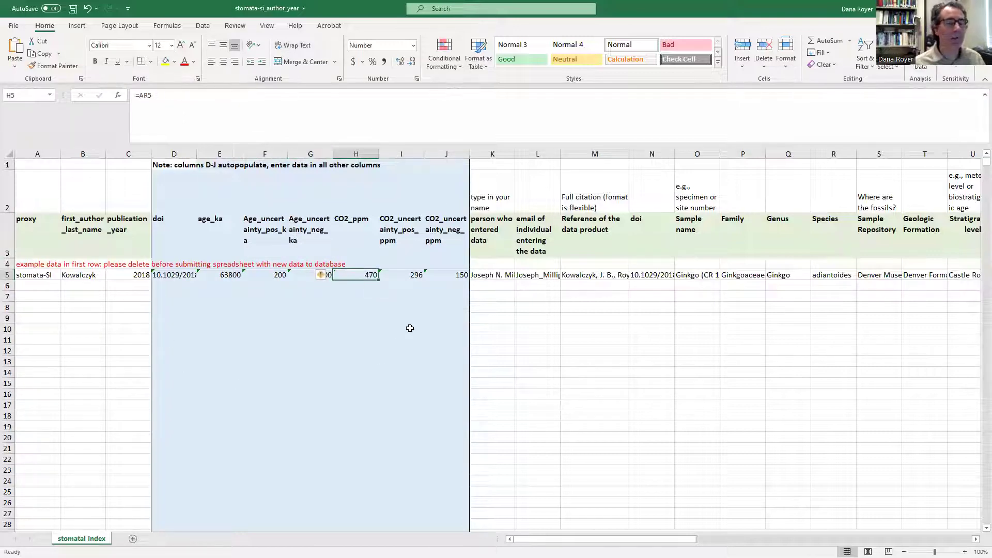
left_click(406, 275)
left_click(443, 274)
left_click(249, 275)
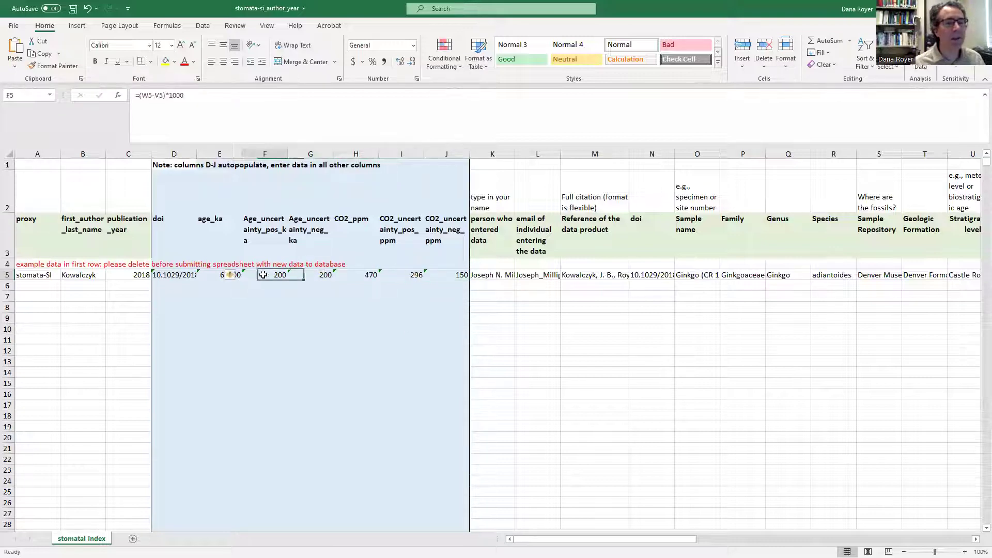
left_click(239, 269)
left_click(234, 275)
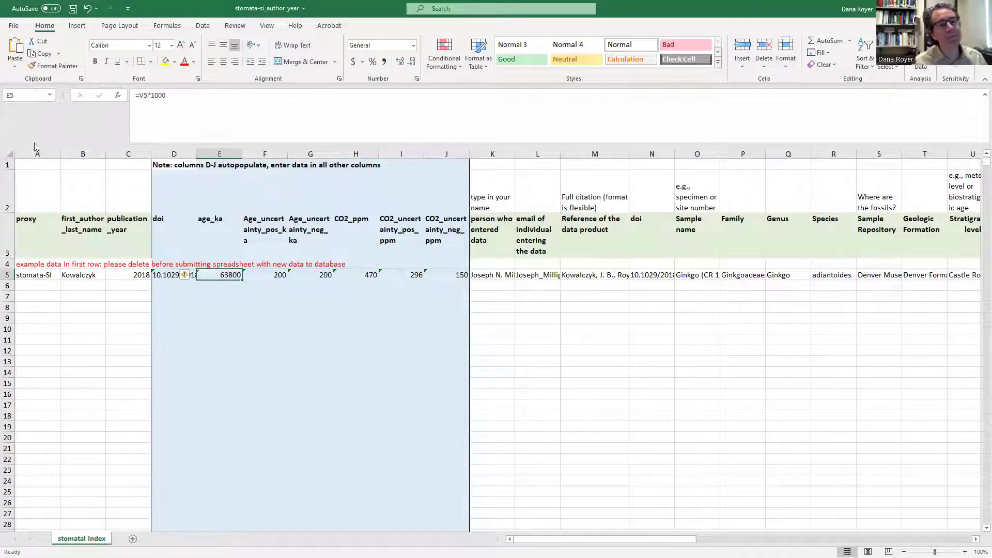
- Try filling the stomata-SI proxy value from A5 down to A19, and undo the fill
left_click_drag(36, 154, 110, 153)
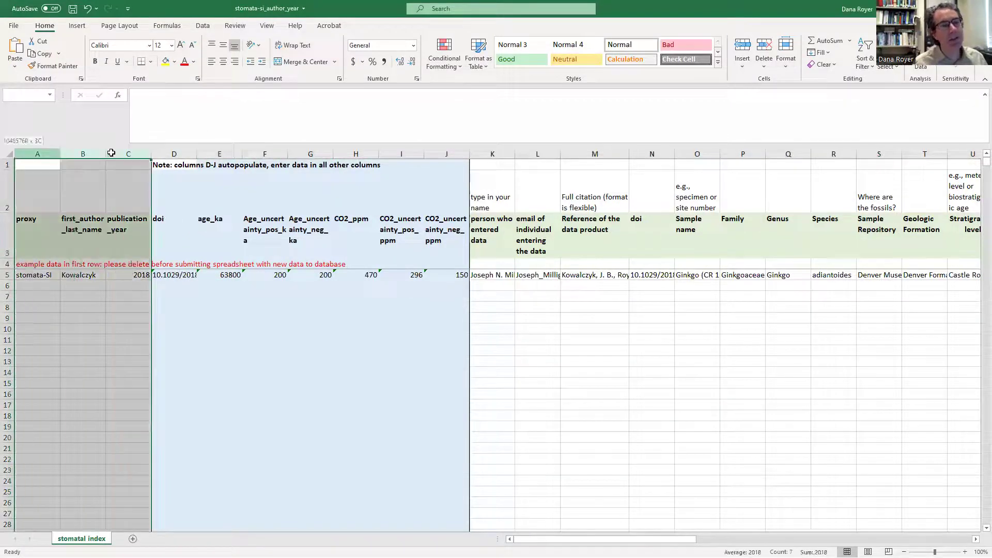
left_click(35, 275)
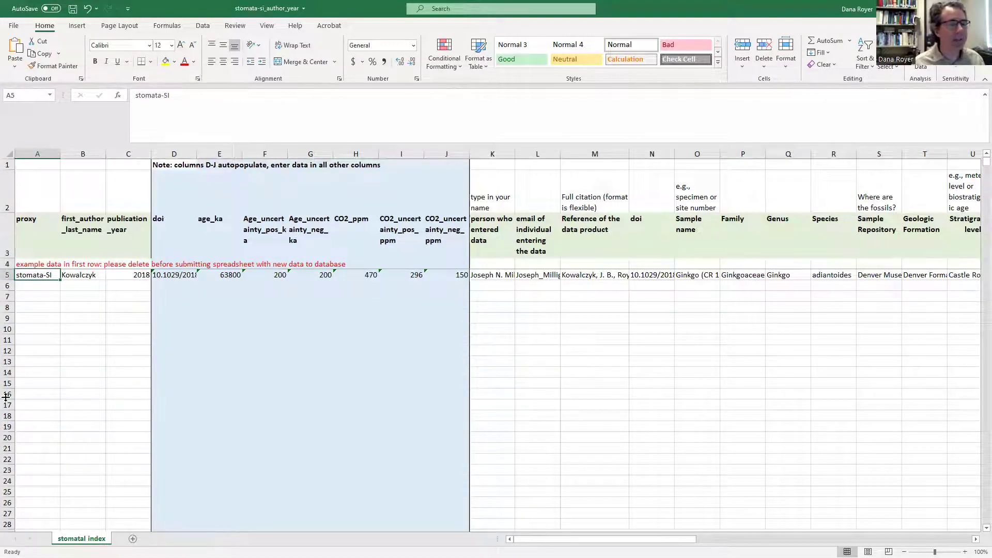
left_click_drag(60, 279, 62, 431)
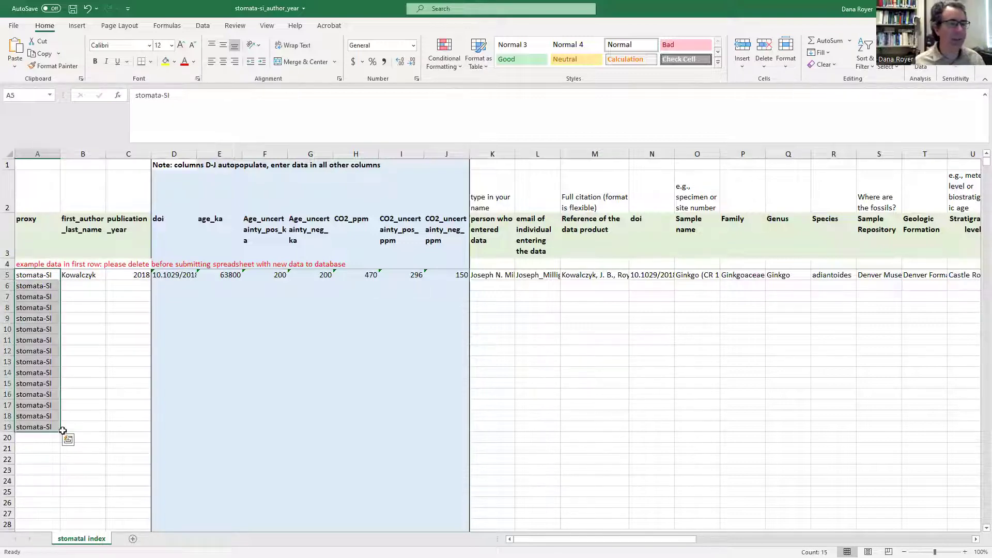
key("ctrl+z")
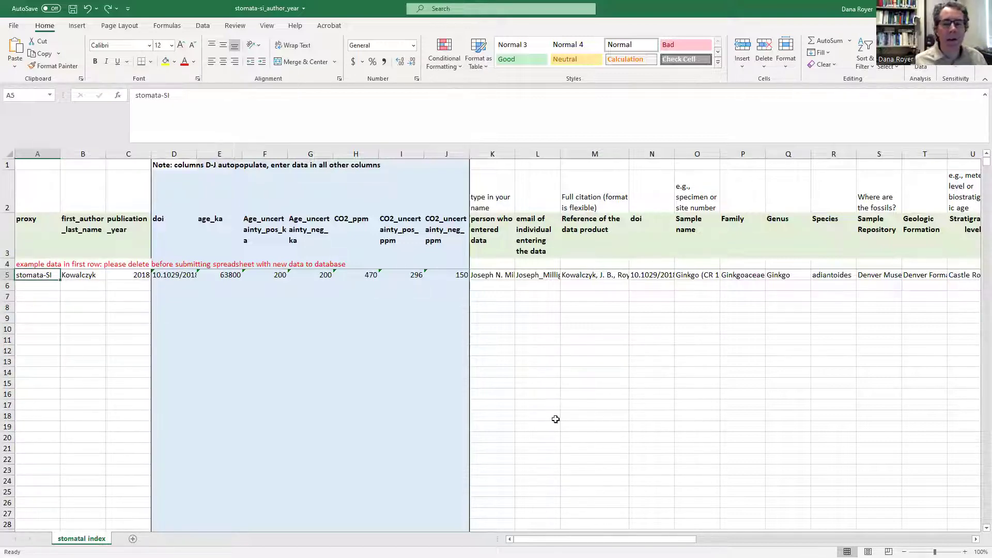
- Examine the Sample name column, including the specimen number in its example entry and the guidance note above the header
left_click_drag(520, 539, 602, 539)
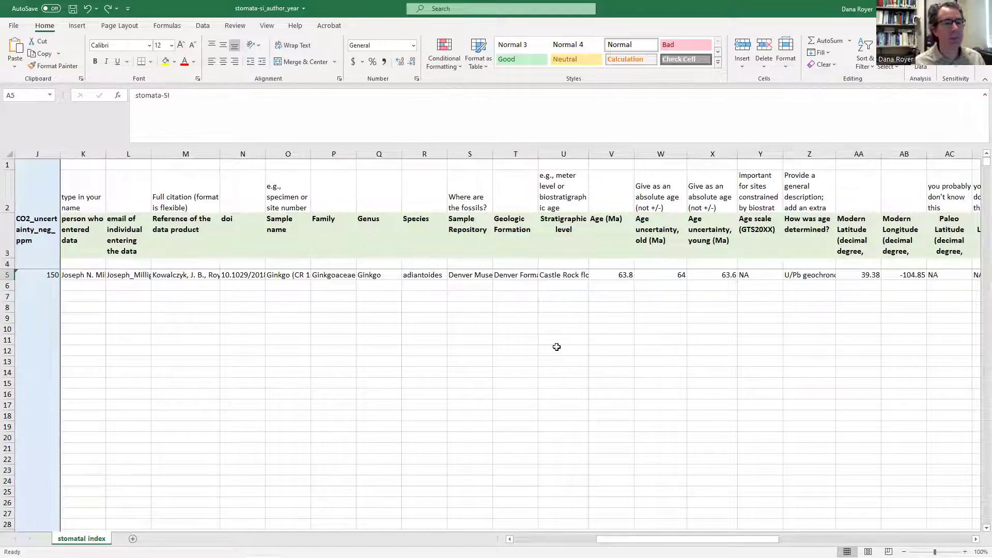
left_click(282, 154)
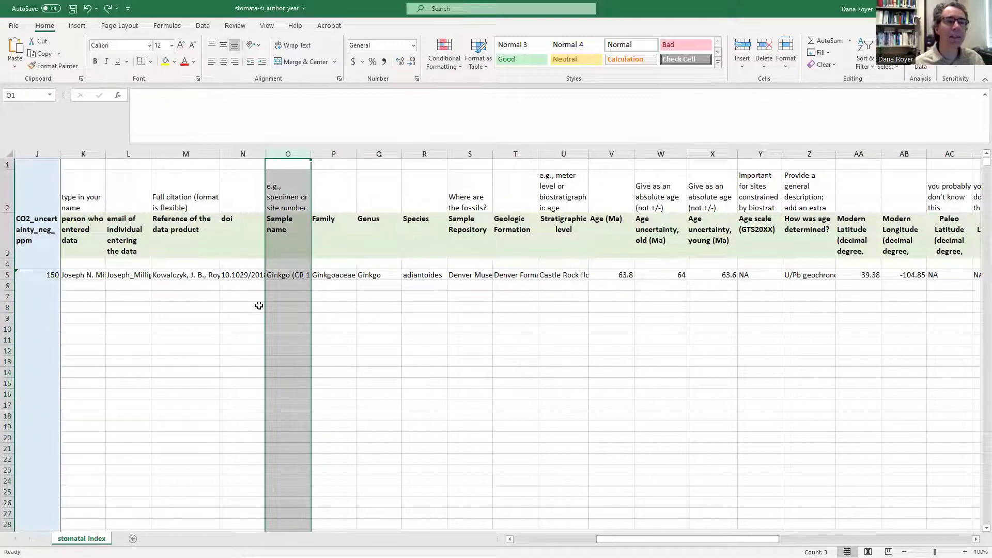
left_click(271, 275)
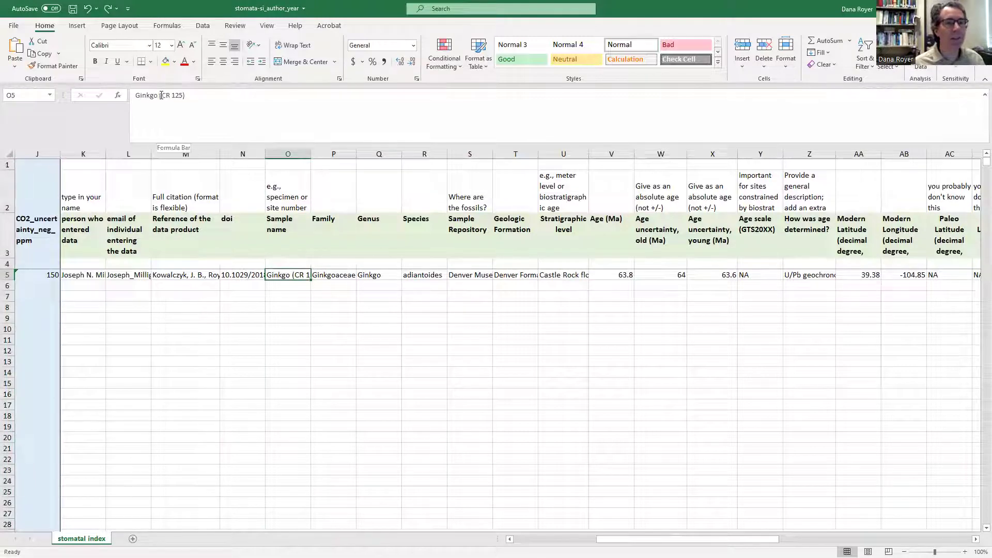
left_click_drag(161, 95, 184, 95)
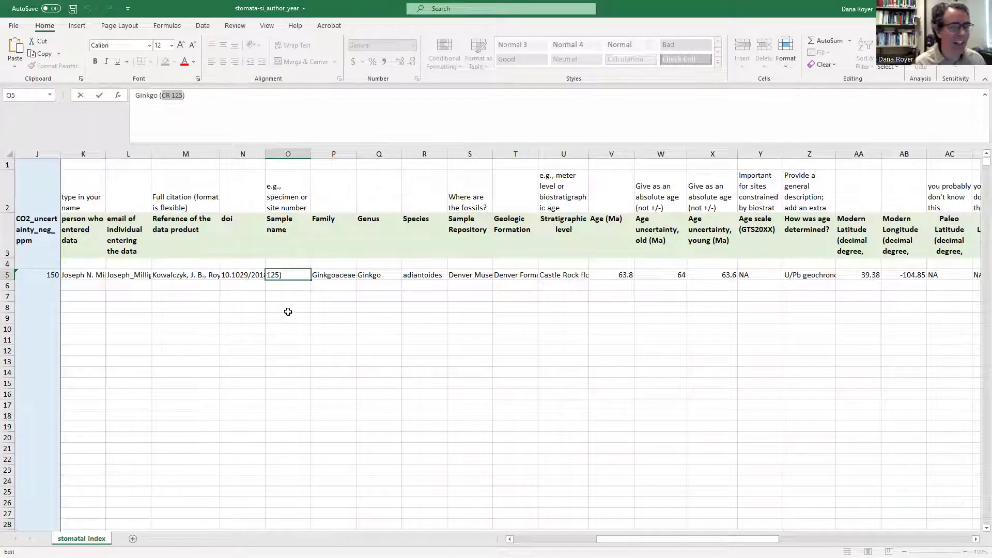
key("Escape")
key("Right")
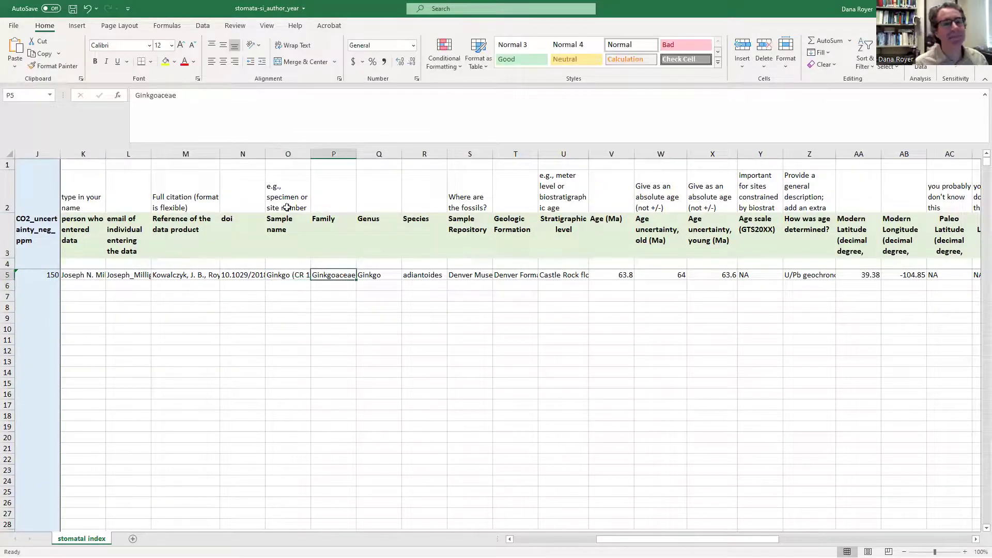
left_click(282, 193)
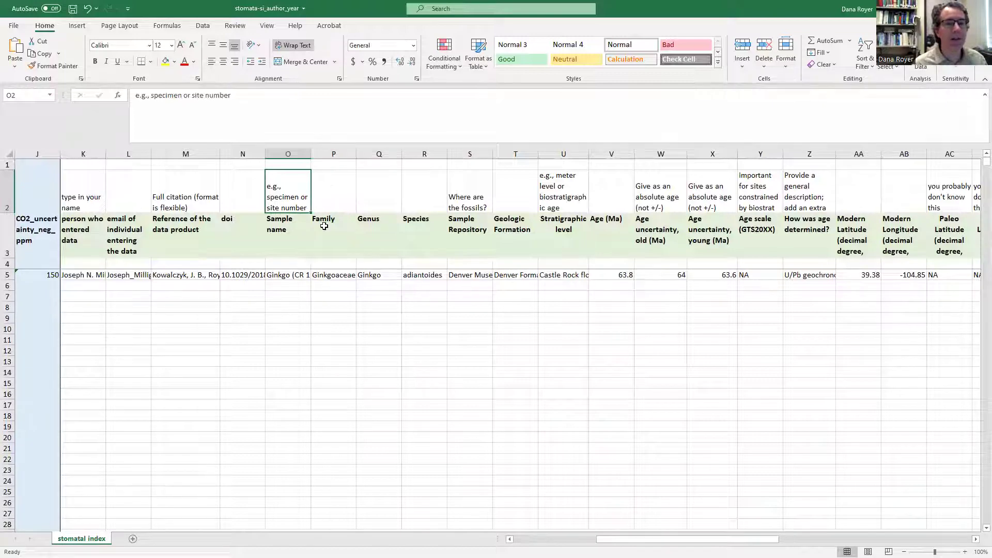
- Review the Family, Genus and Species headers and the example entries for Sample Repository and Stratigraphic level
left_click_drag(324, 226, 432, 243)
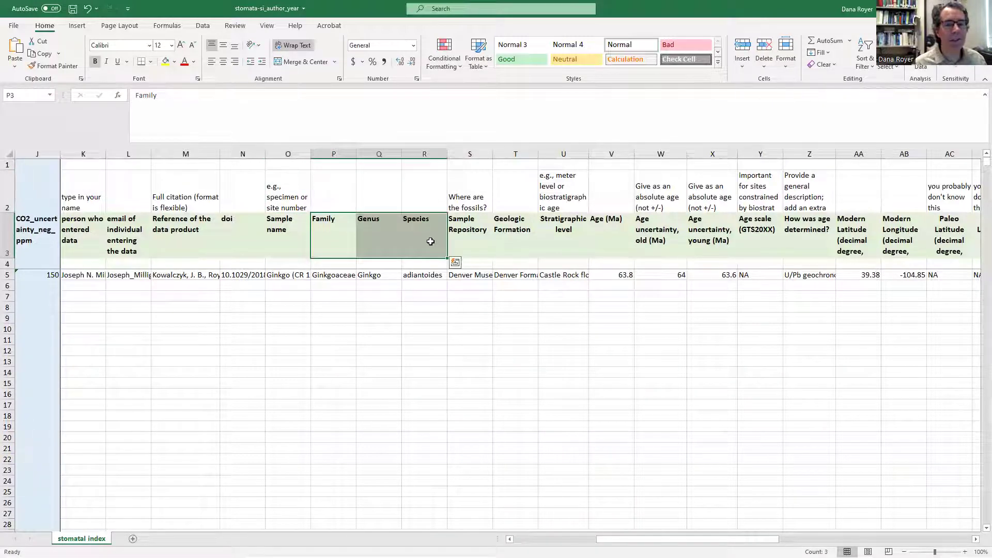
left_click(480, 154)
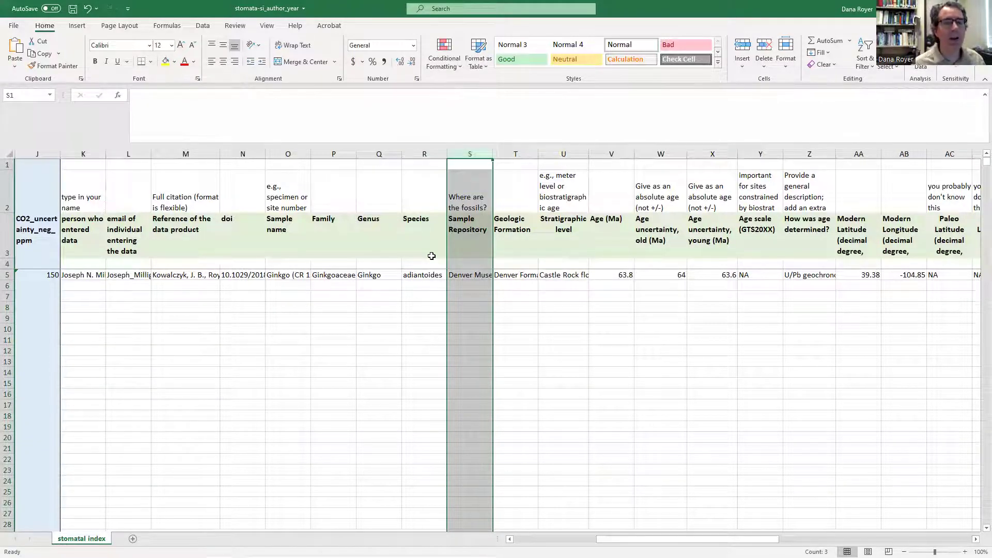
left_click(467, 275)
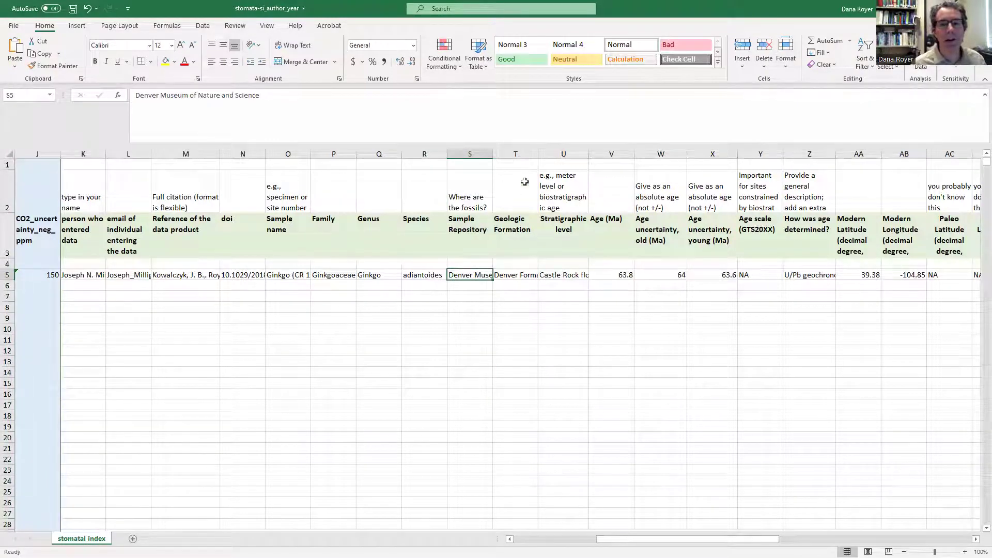
left_click(554, 154)
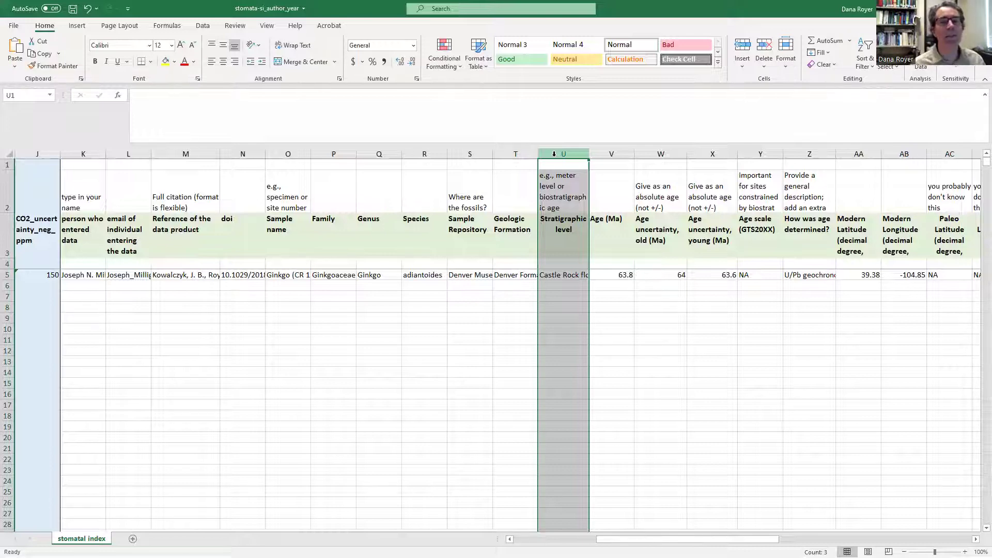
left_click(567, 274)
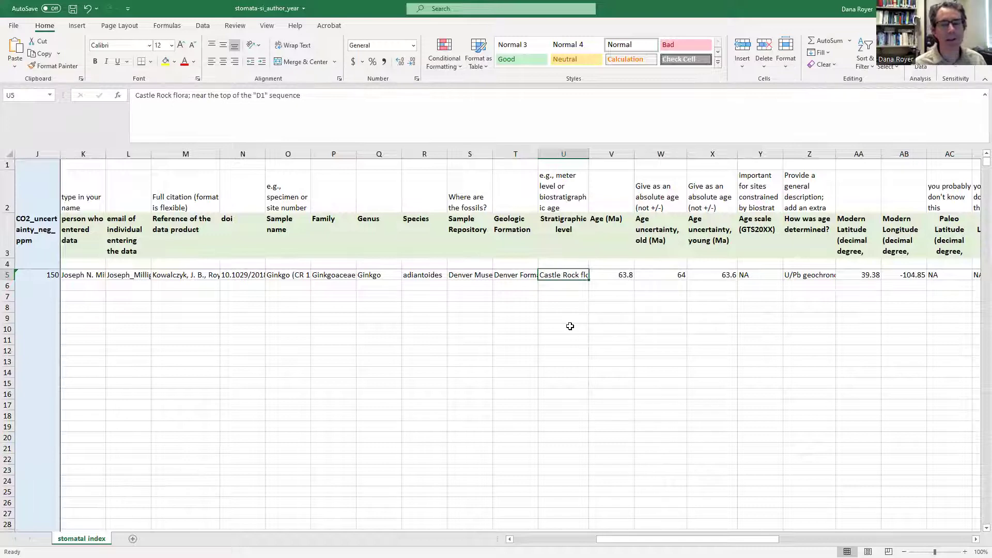
- Review the Age (Ma) column and the old and young age uncertainty columns with their guidance notes
left_click(609, 154)
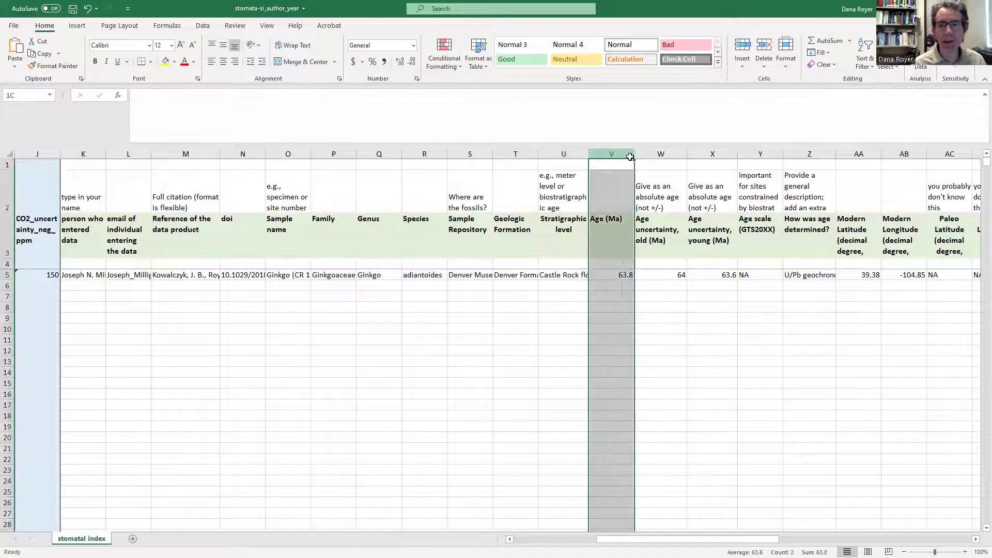
left_click_drag(635, 157, 713, 155)
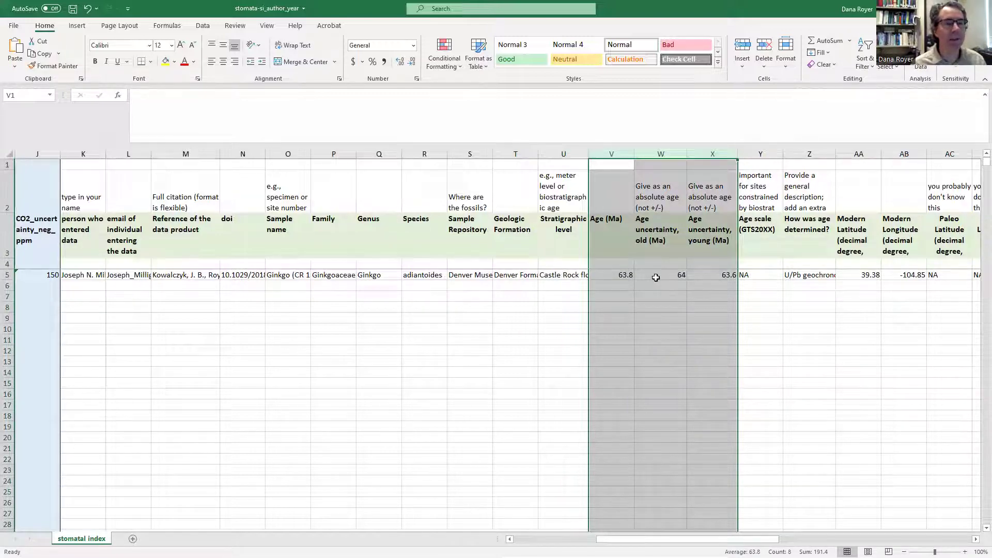
left_click_drag(651, 189, 711, 193)
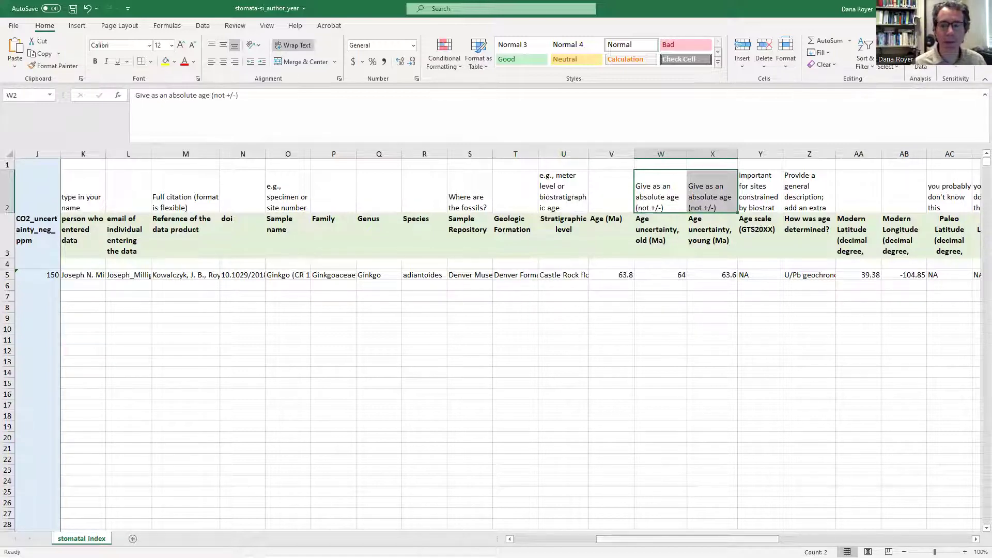
- Examine the Age scale and How was age determined columns together with their example entries in row 5
scroll(496, 342, "right", 3)
left_click(471, 149)
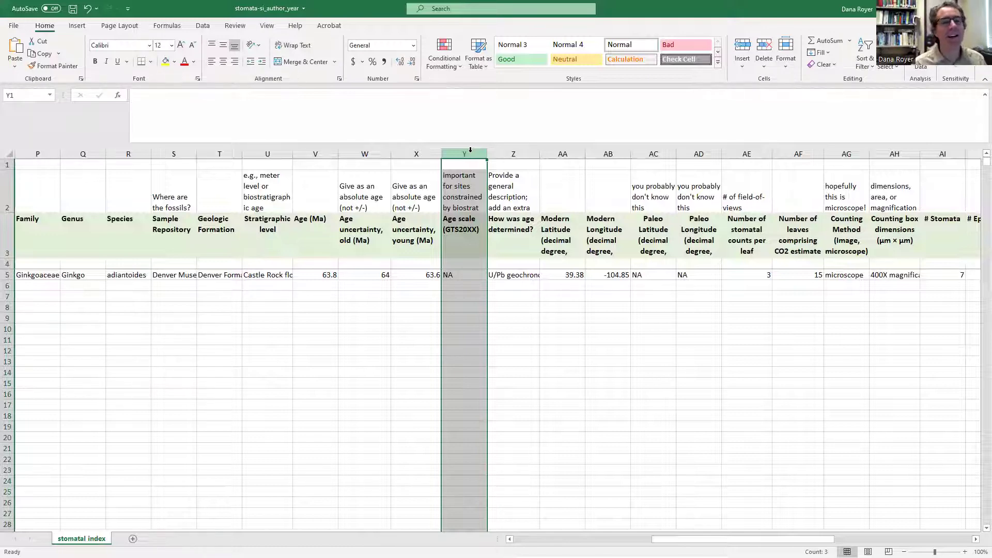
left_click(458, 276)
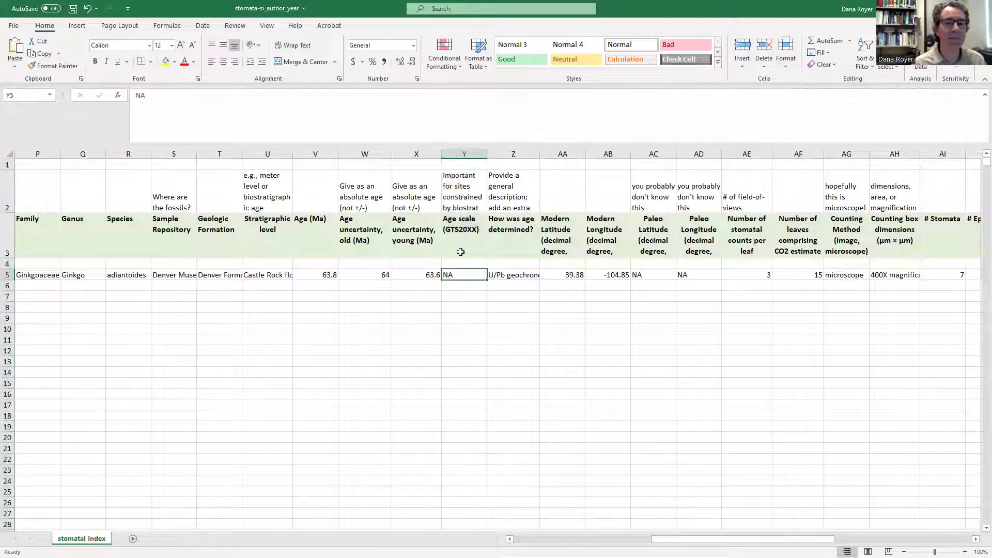
left_click(511, 155)
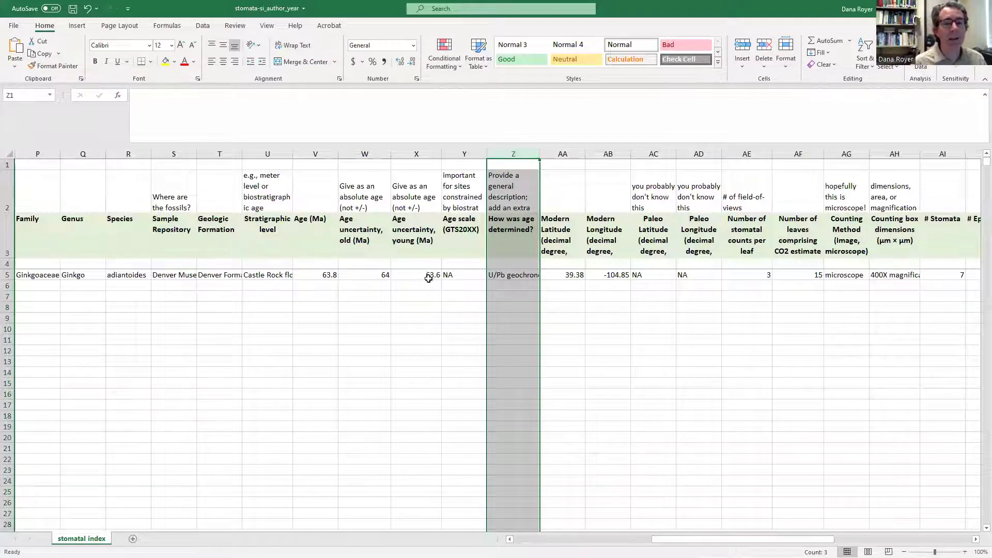
left_click(500, 274)
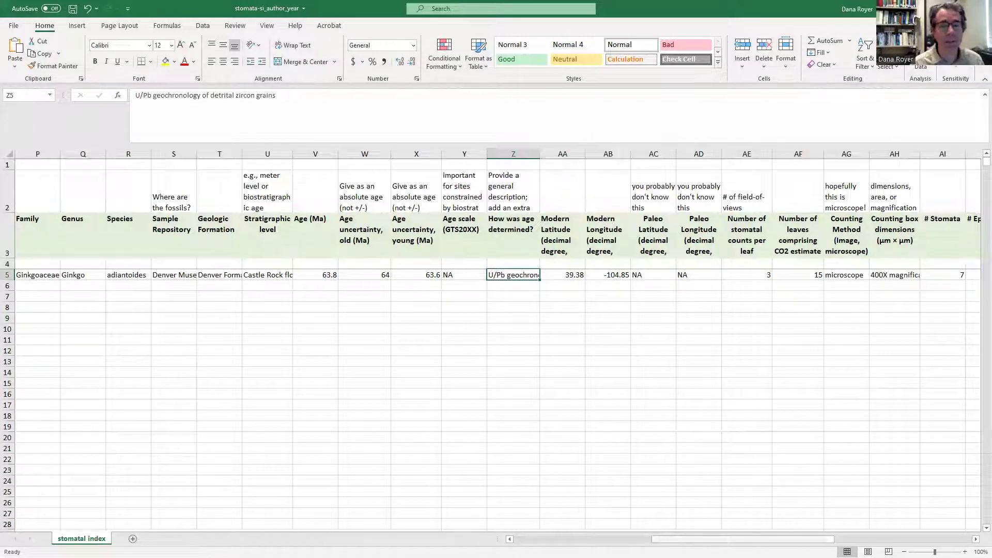
scroll(554, 339, "right", 4)
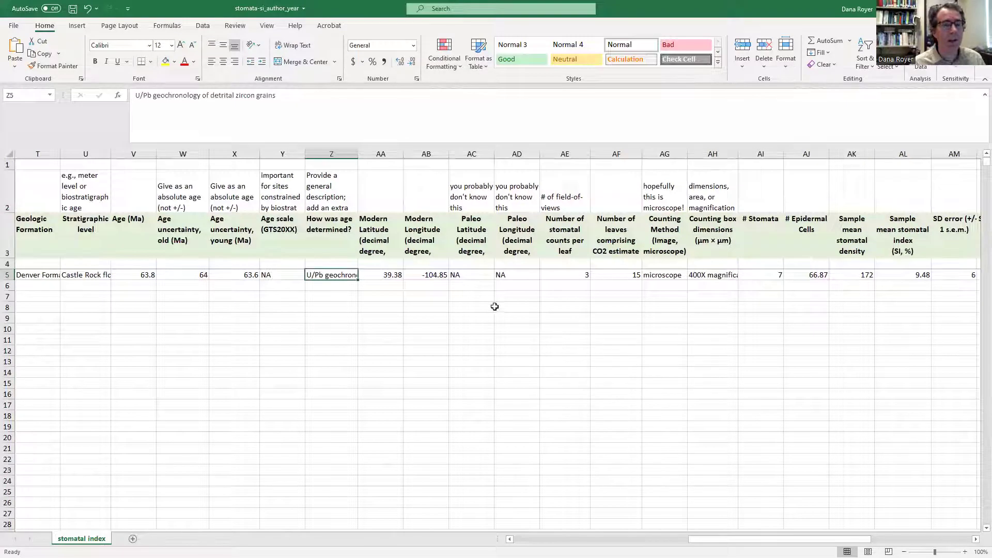
left_click(276, 278)
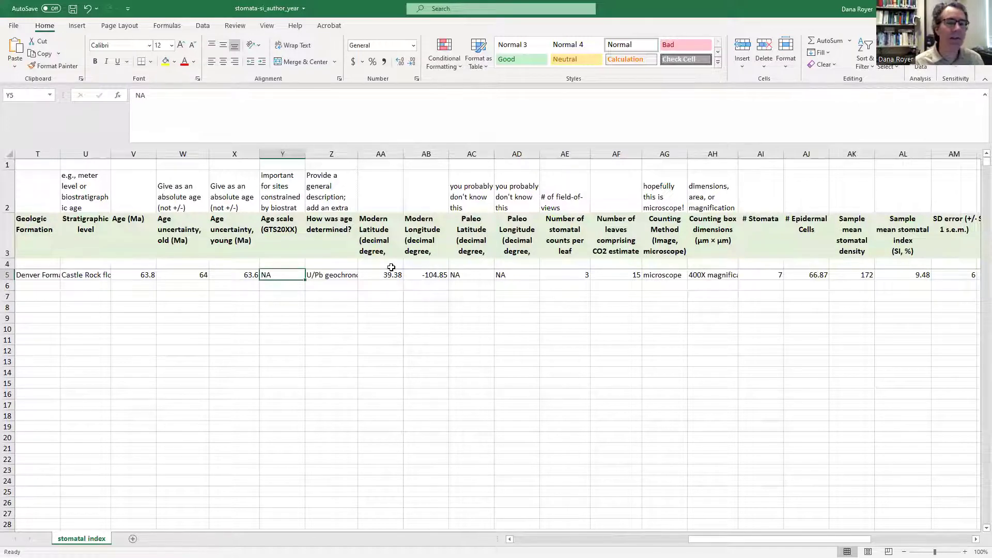
- Review the modern latitude and longitude columns and the paleo latitude and longitude columns
left_click(381, 154)
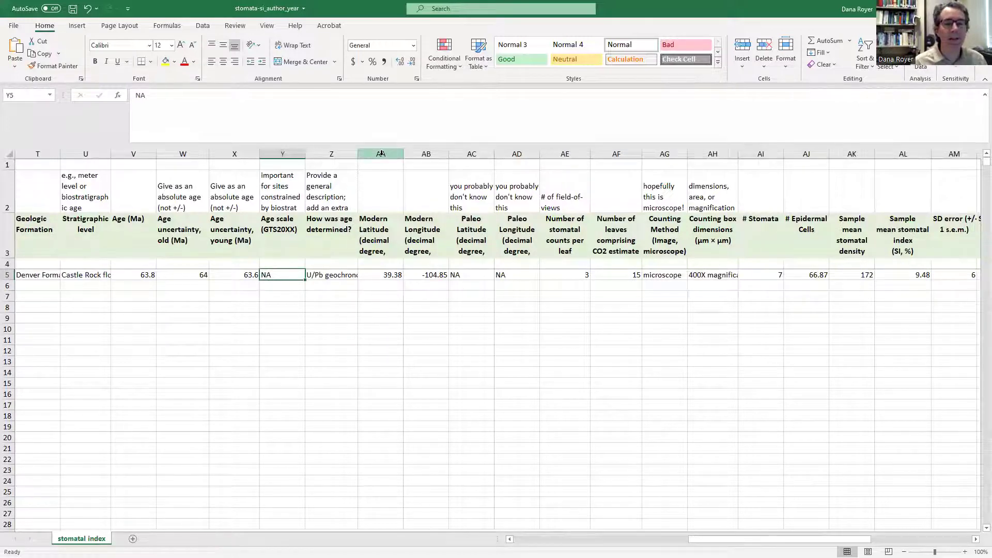
left_click_drag(404, 155, 513, 152)
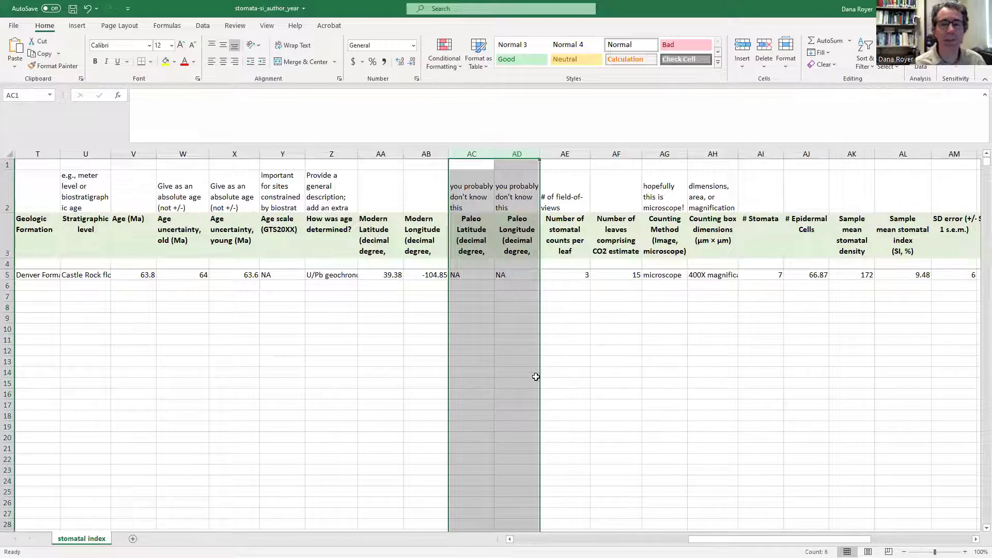
- Examine the columns for the number of stomatal counts per leaf and the number of leaves comprising the CO2 estimate
left_click_drag(780, 539, 863, 539)
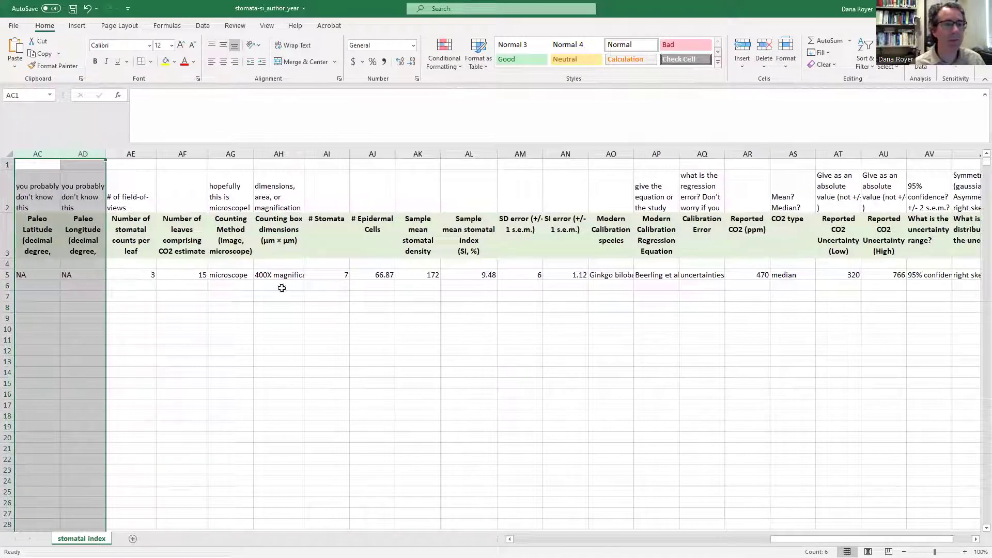
left_click(126, 154)
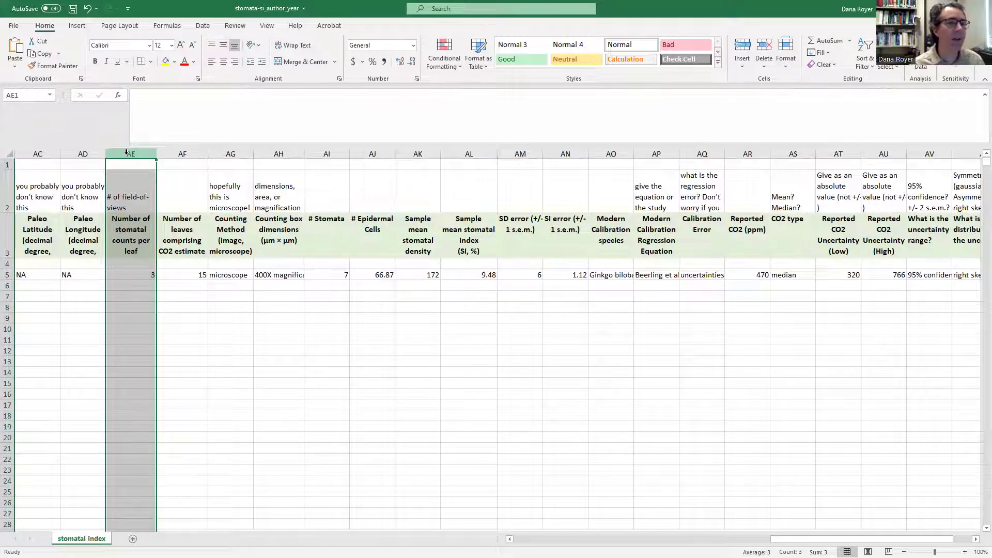
left_click(180, 154)
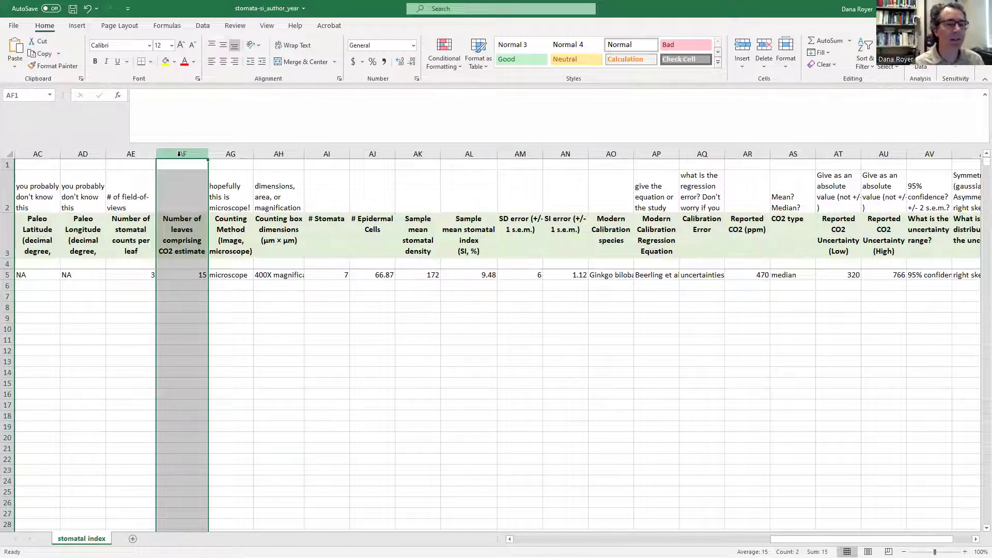
- Examine the Counting Method and Counting box dimensions columns together with their example entries in row 5
left_click(235, 150)
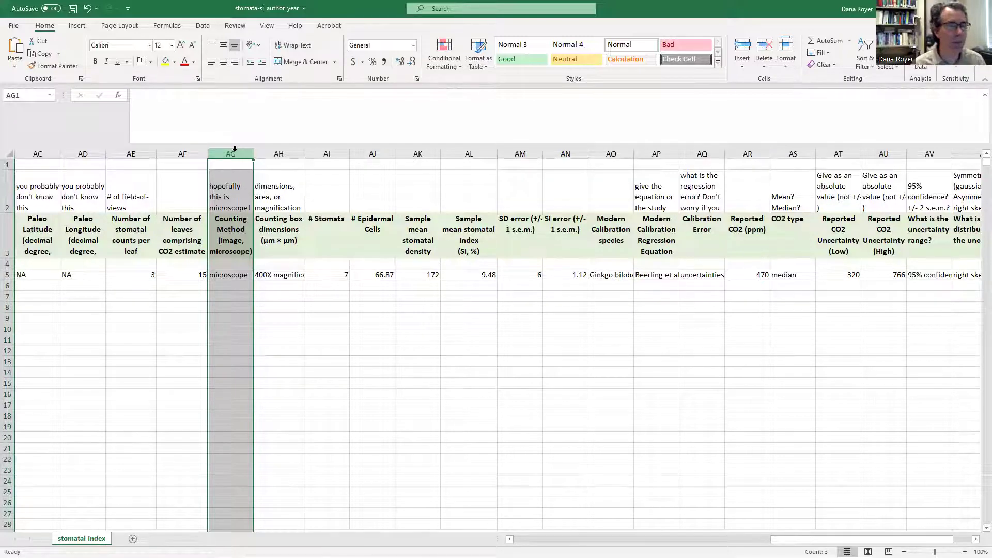
left_click(231, 275)
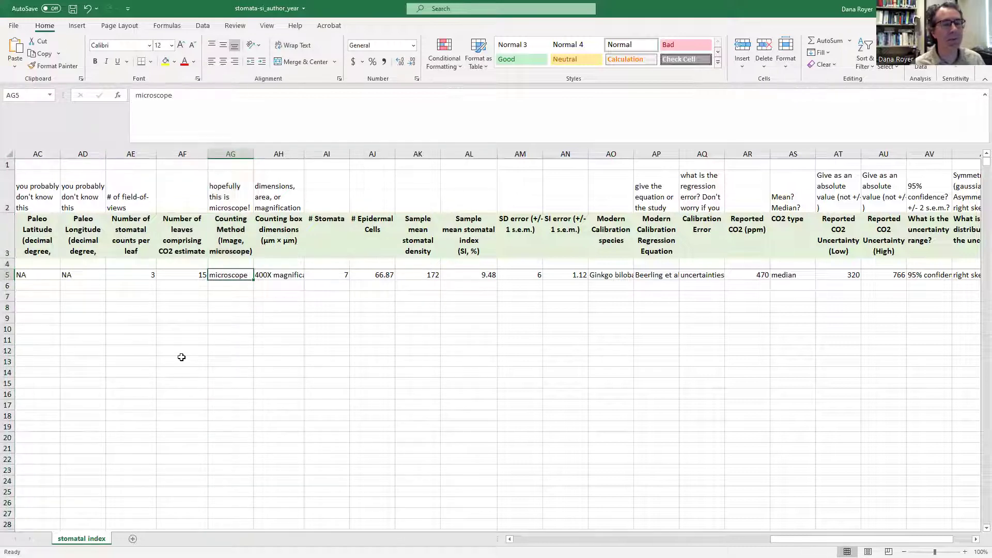
left_click(267, 151)
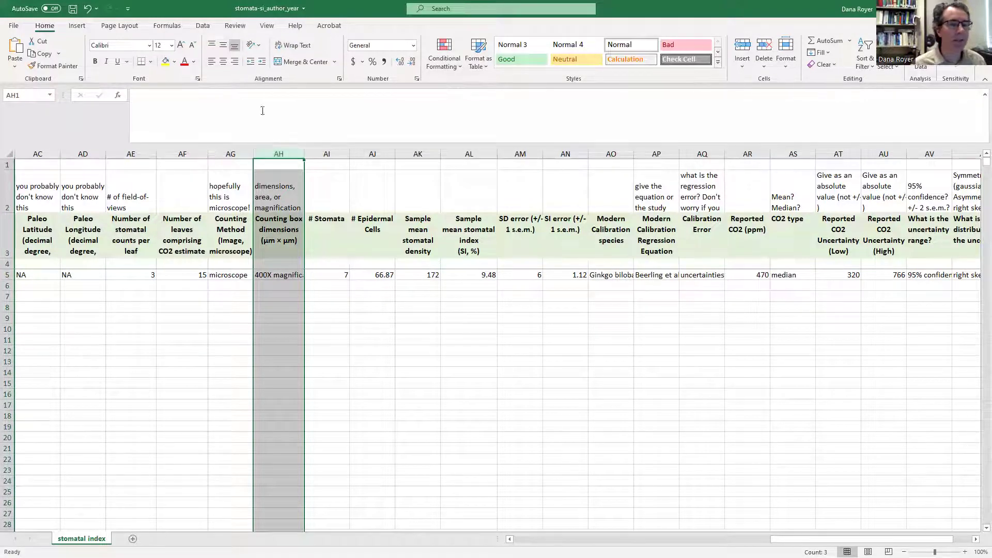
left_click(265, 274)
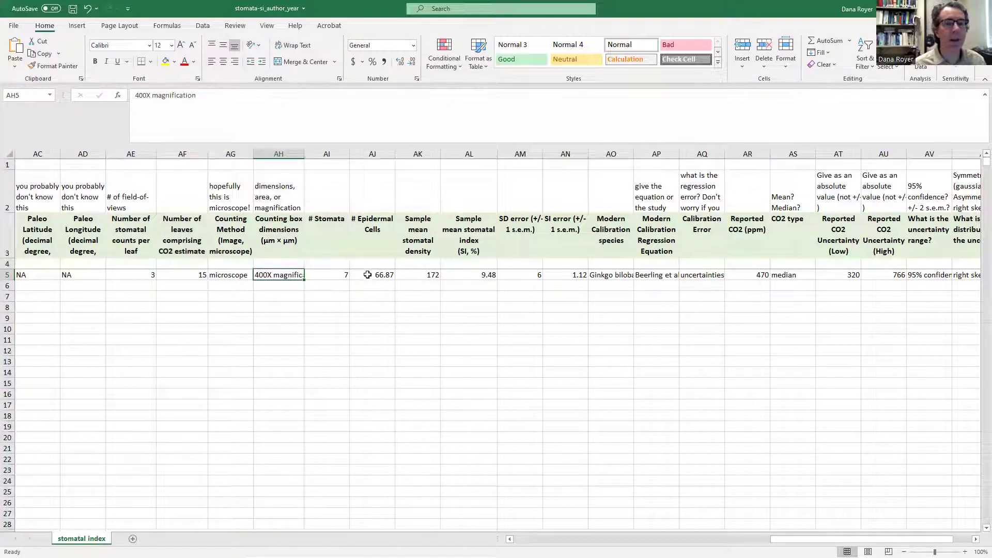
- Review the stomata and epidermal cell count columns, the sample mean stomatal density and index columns, and the SD and SI error columns
left_click(335, 153)
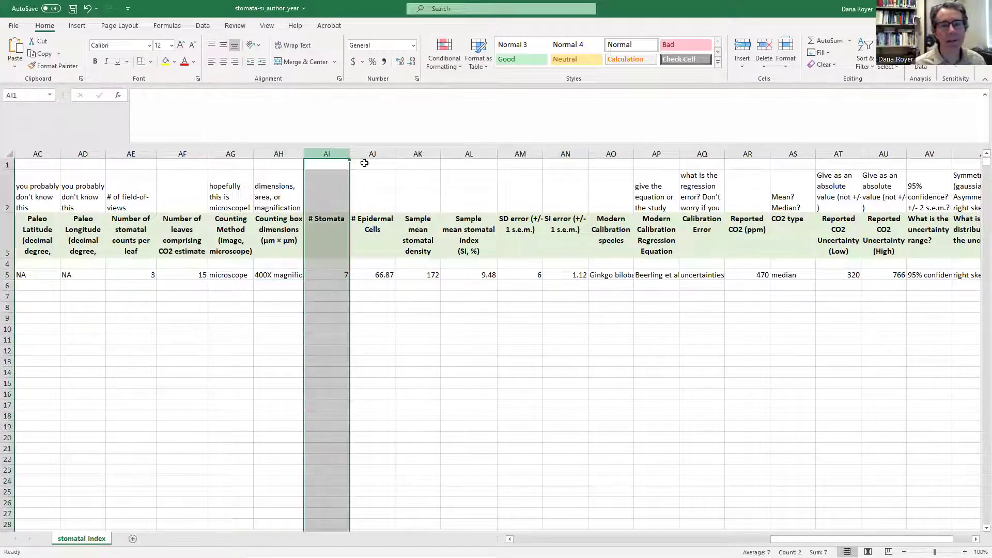
left_click(375, 152)
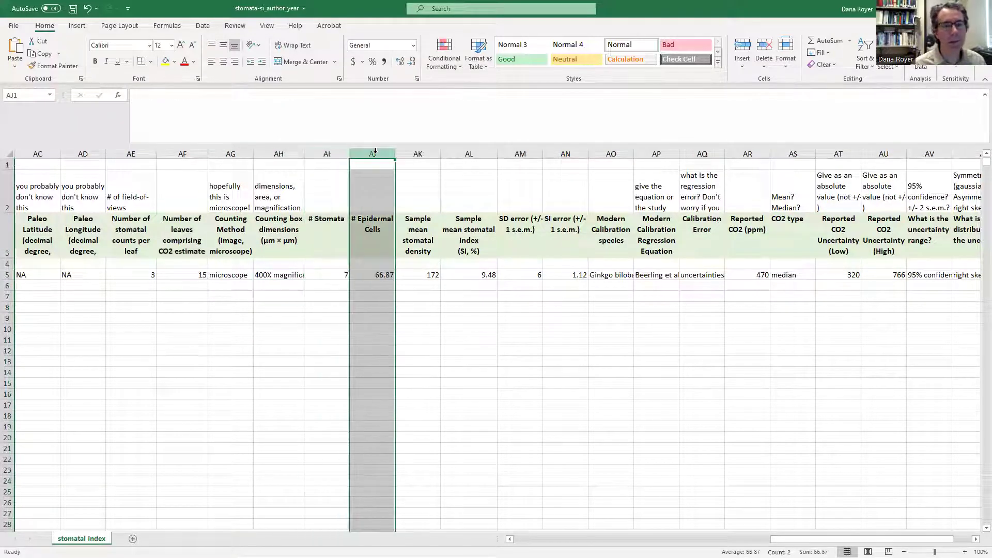
left_click(404, 152)
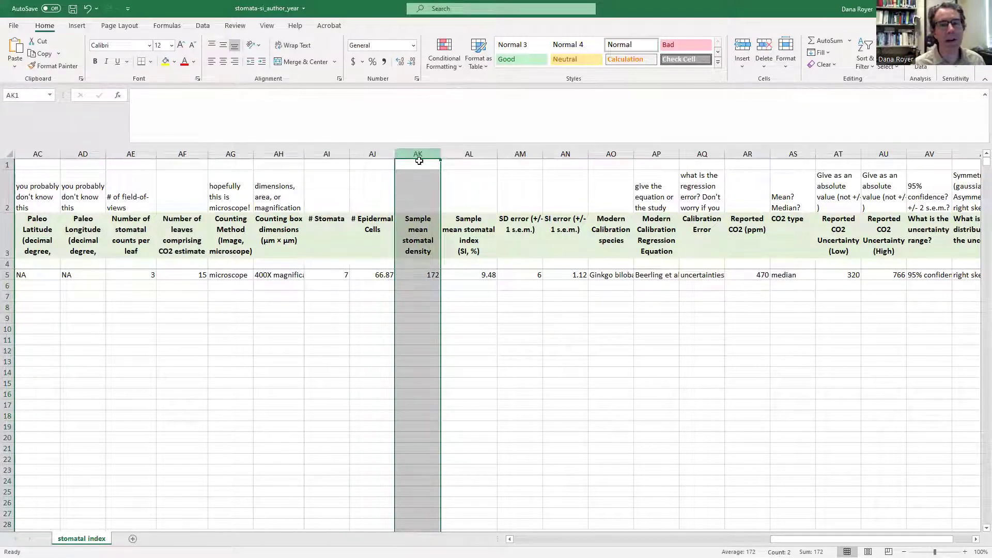
left_click(455, 152)
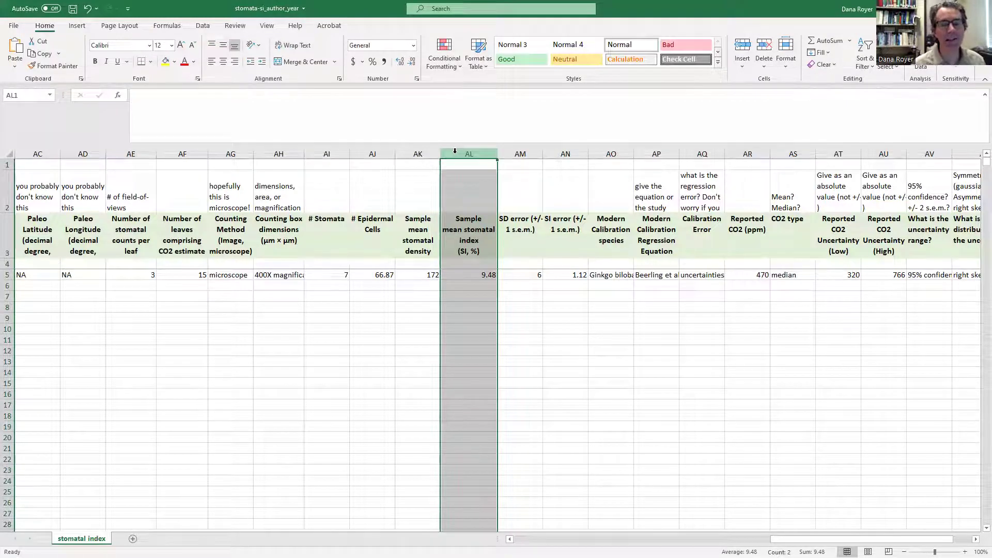
left_click_drag(517, 151, 556, 151)
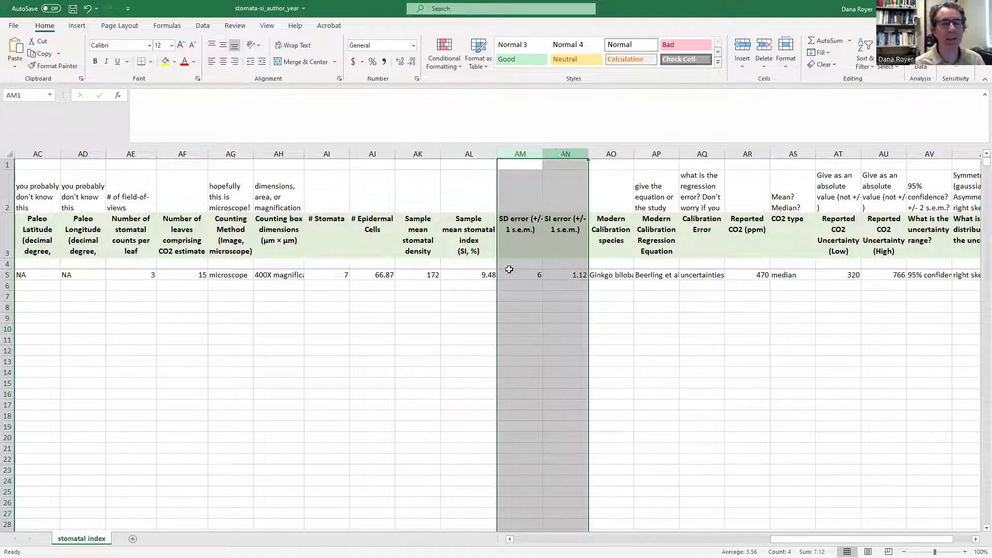
left_click(521, 247)
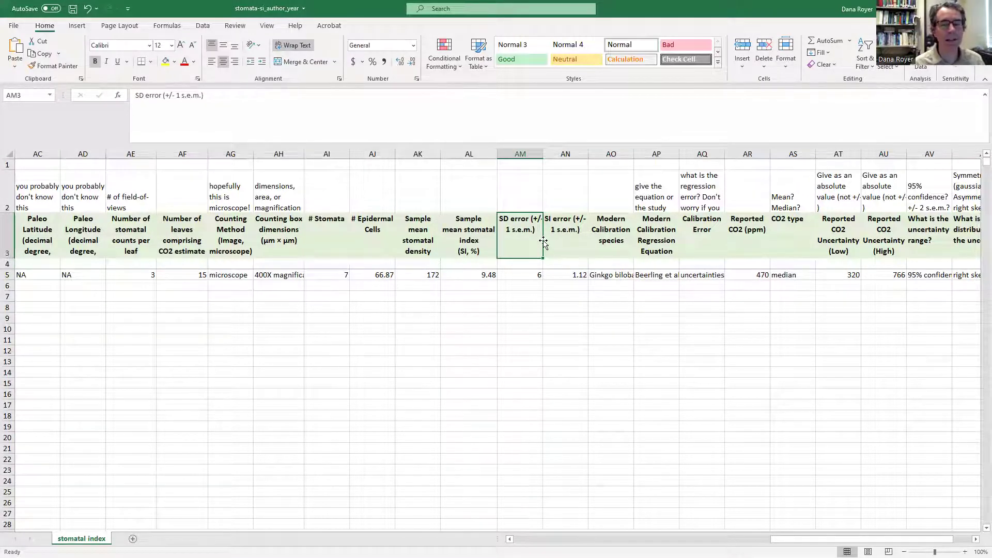
- Examine the Modern Calibration species column and the example entries for the calibration regression equation and calibration error
left_click(606, 153)
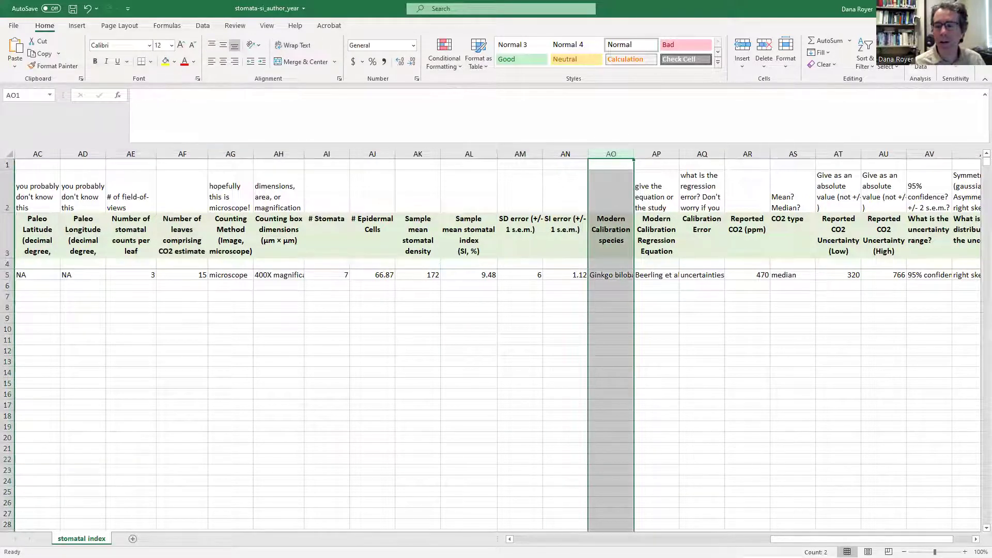
scroll(496, 342, "right", 3)
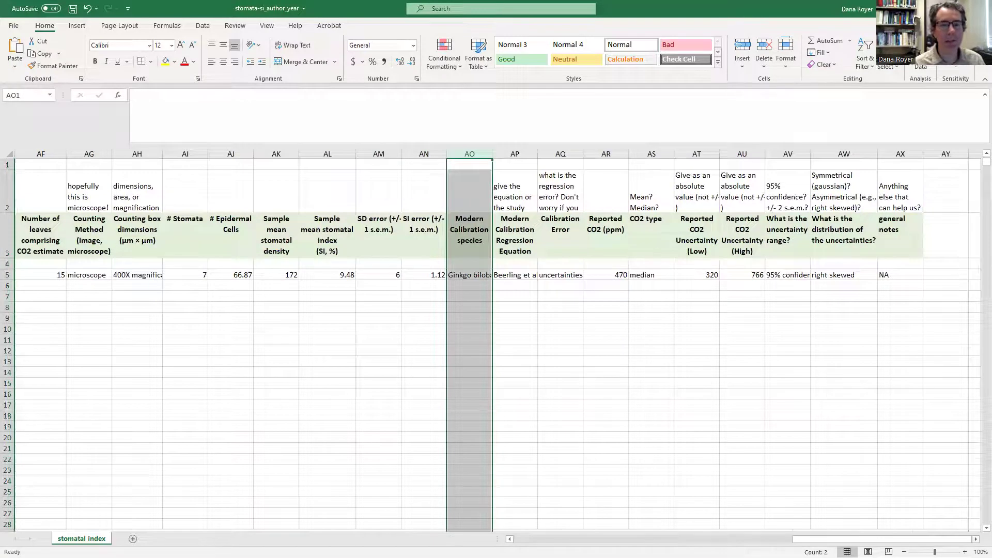
scroll(523, 370, "right", 3)
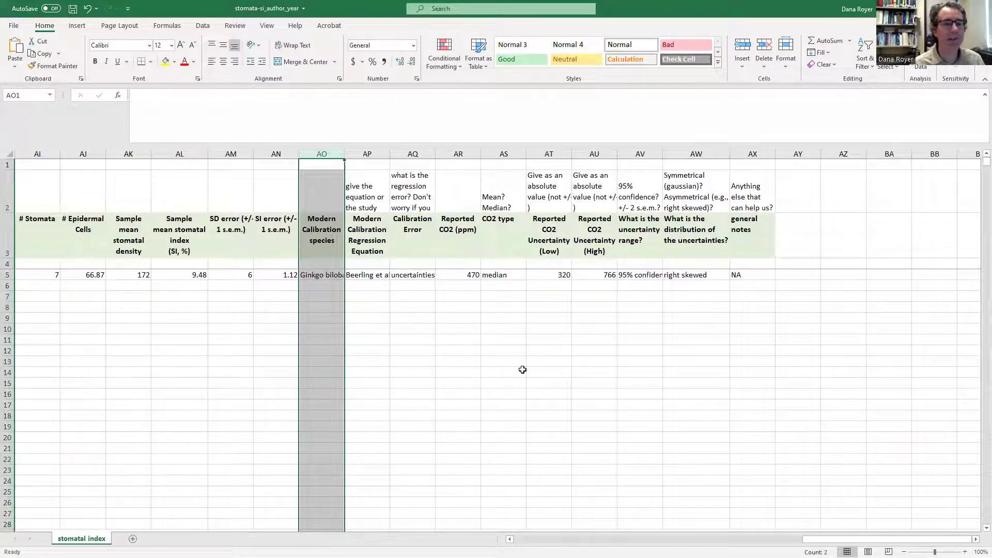
left_click(366, 278)
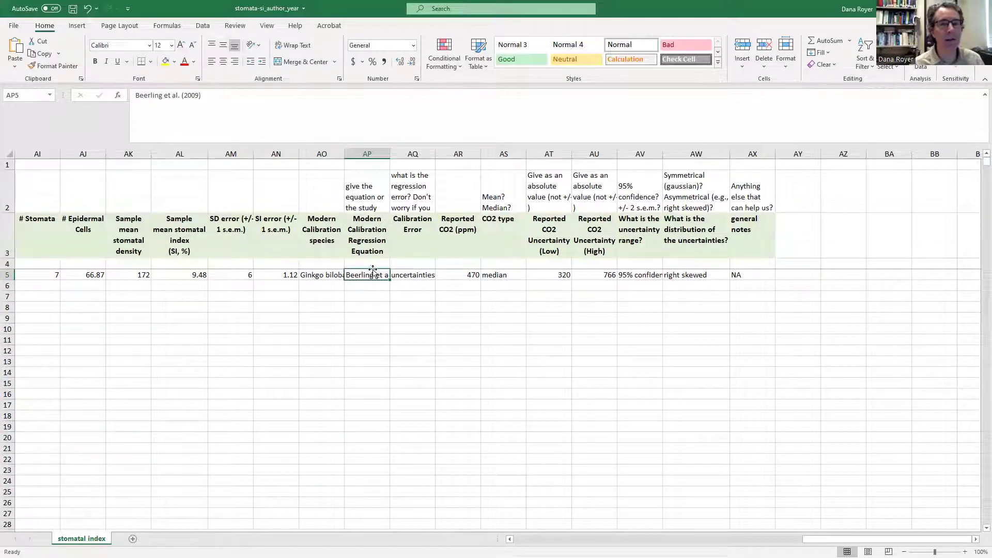
left_click(405, 272)
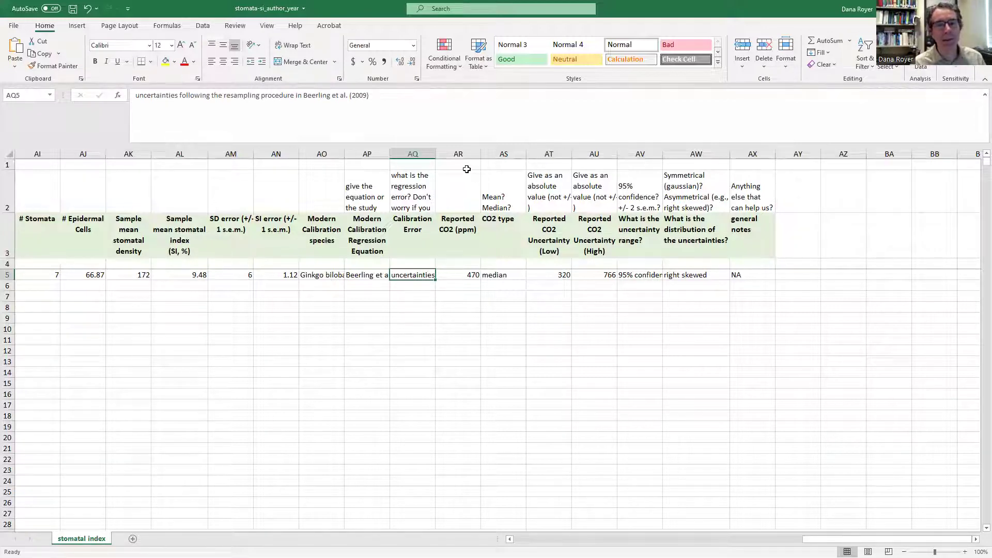
- Examine the Reported CO2 (ppm) and CO2 type columns with their example entries in row 5
left_click(448, 151)
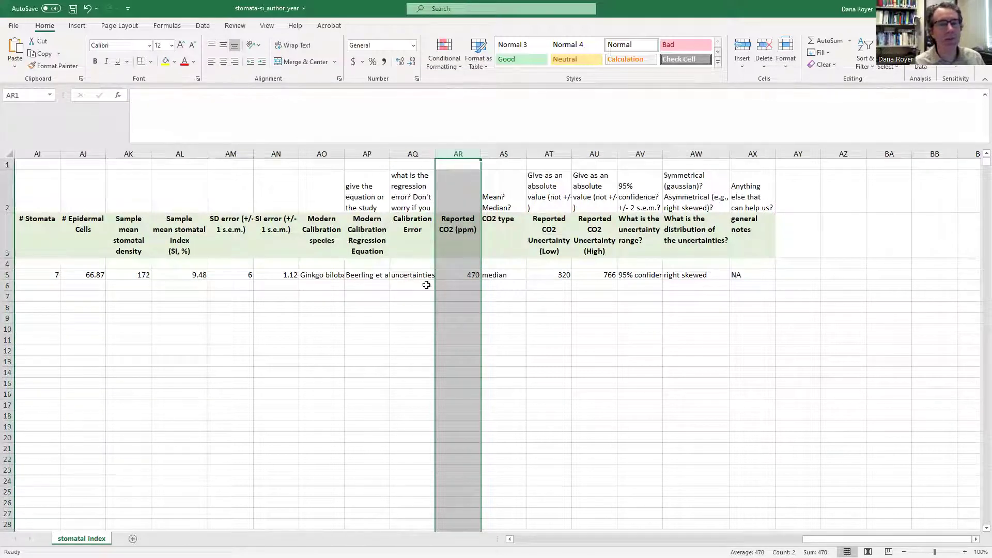
left_click(447, 275)
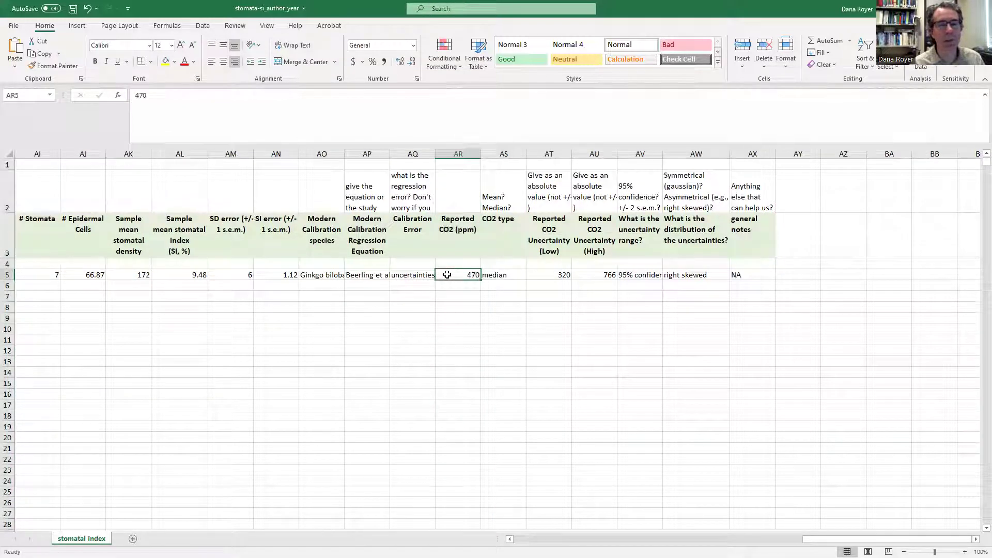
left_click(498, 150)
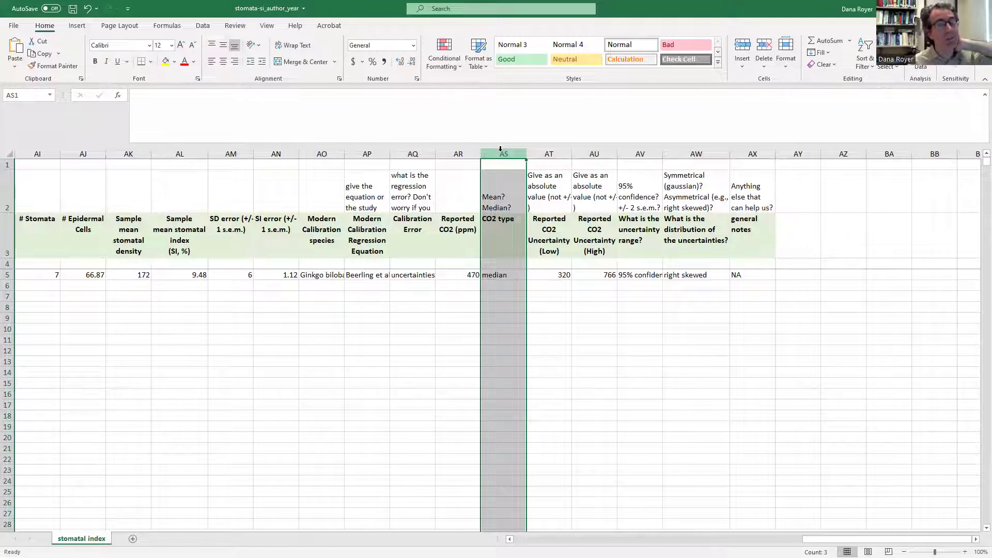
left_click(502, 276)
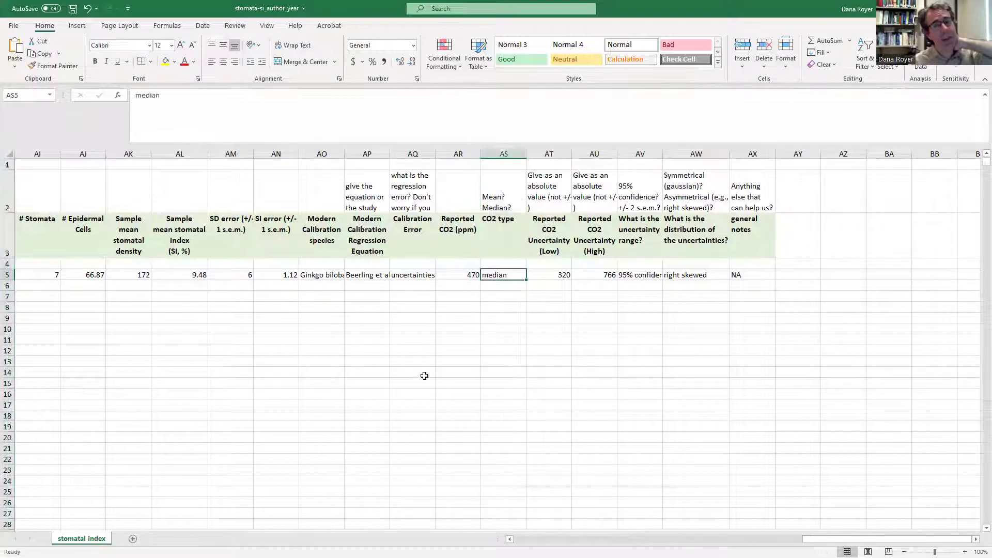
left_click(455, 154)
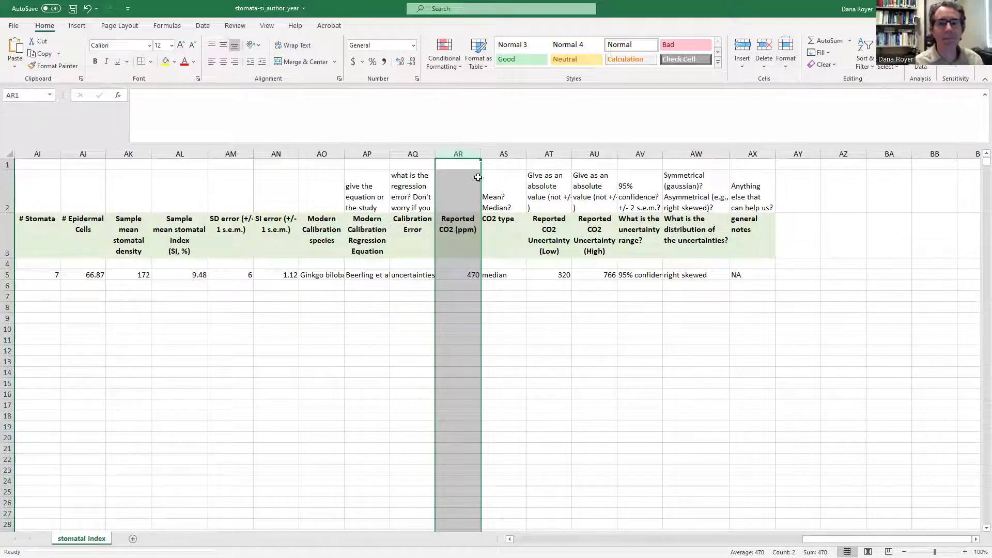
- Review the low and high reported CO2 uncertainty columns with their guidance notes, along with the uncertainty range column
left_click(549, 153)
key("shift+Right")
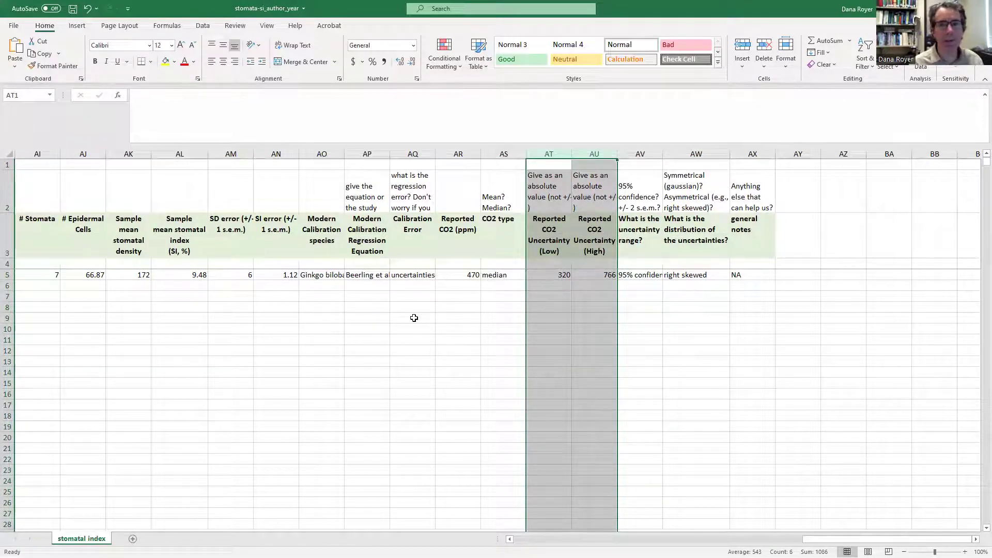
left_click_drag(547, 200, 577, 199)
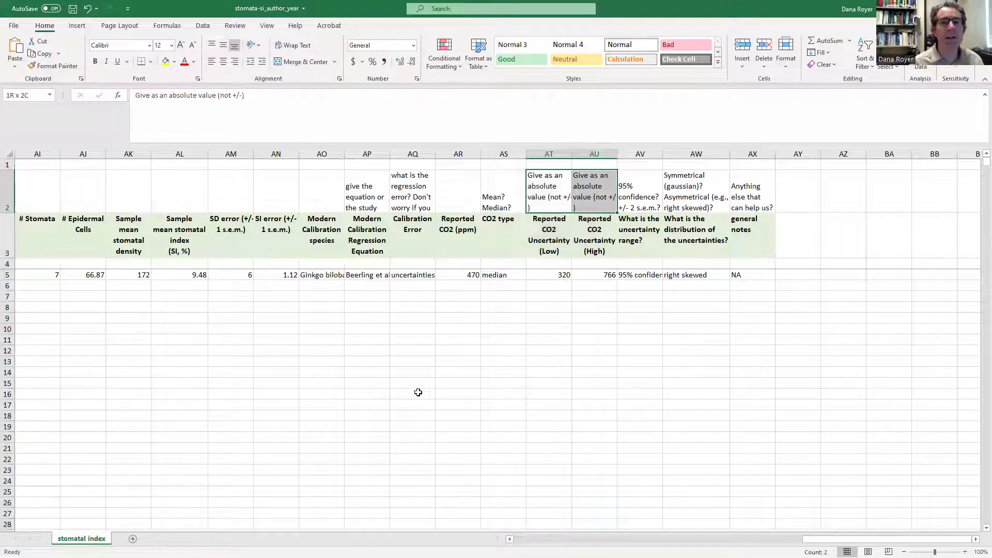
left_click_drag(561, 153, 614, 161)
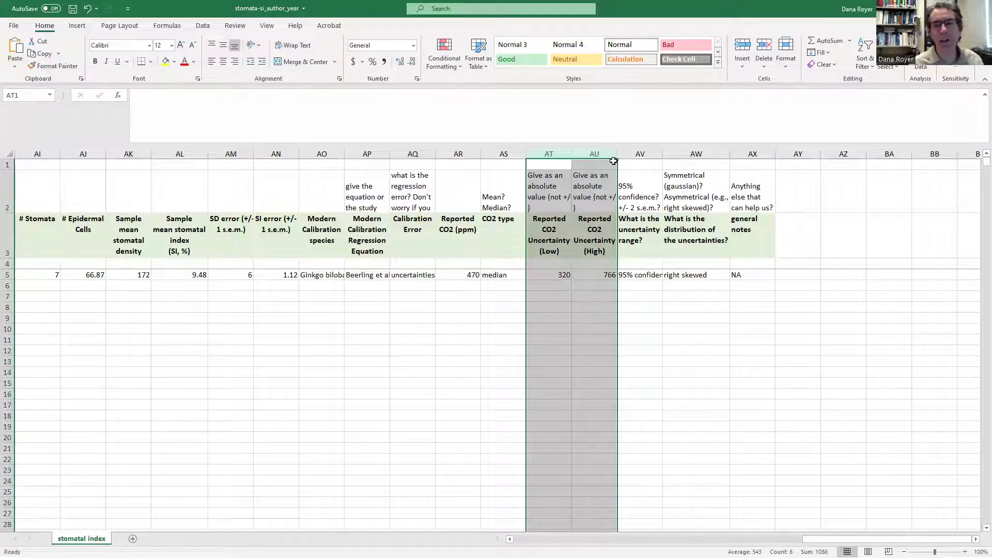
left_click(625, 153)
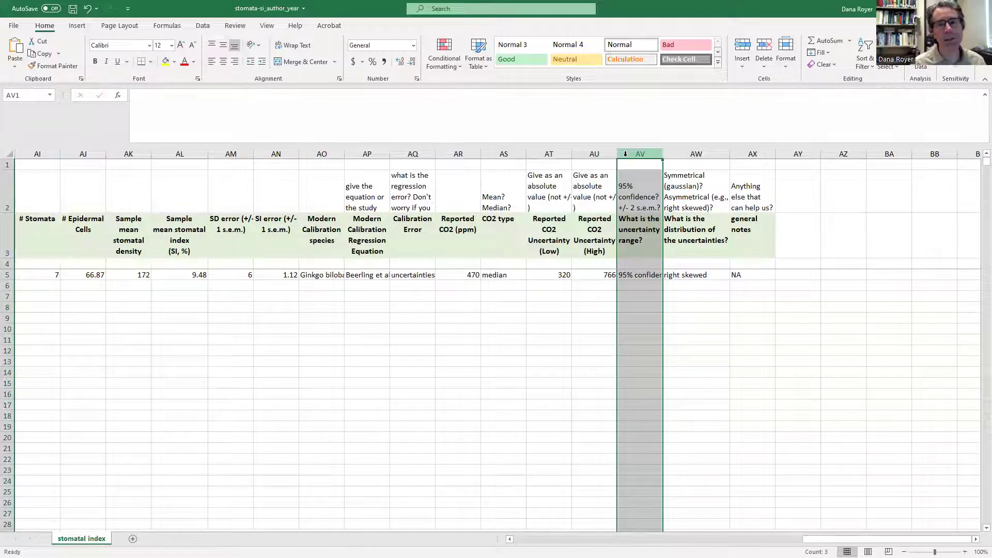
left_click(549, 153)
left_click(597, 154, "shift")
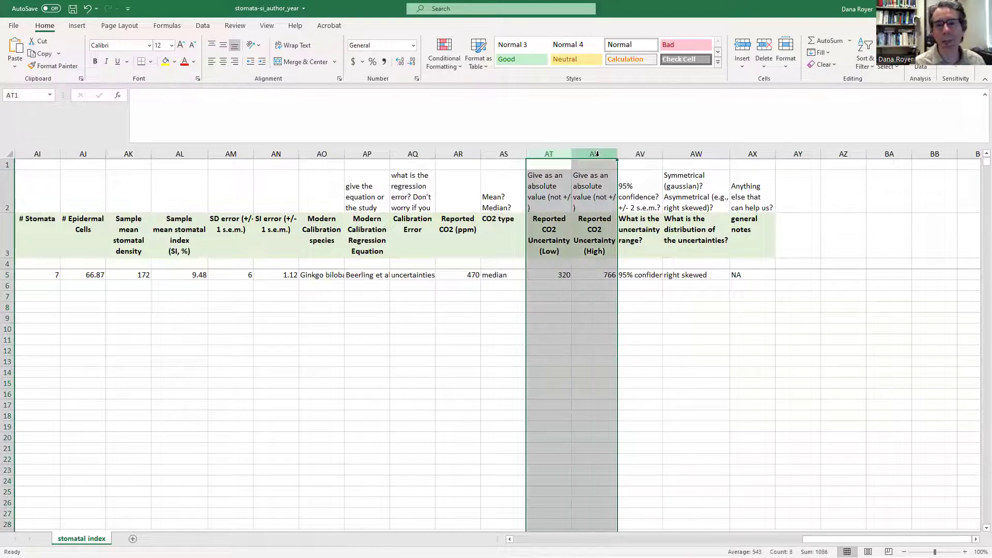
- Examine the uncertainty distribution and general notes columns together with their example entries in row 5
left_click(680, 150)
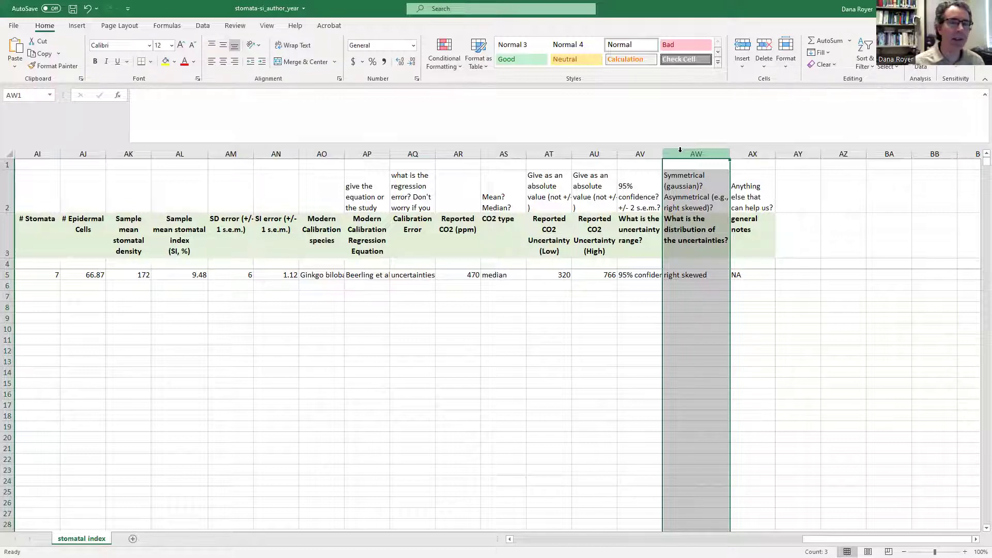
left_click(694, 274)
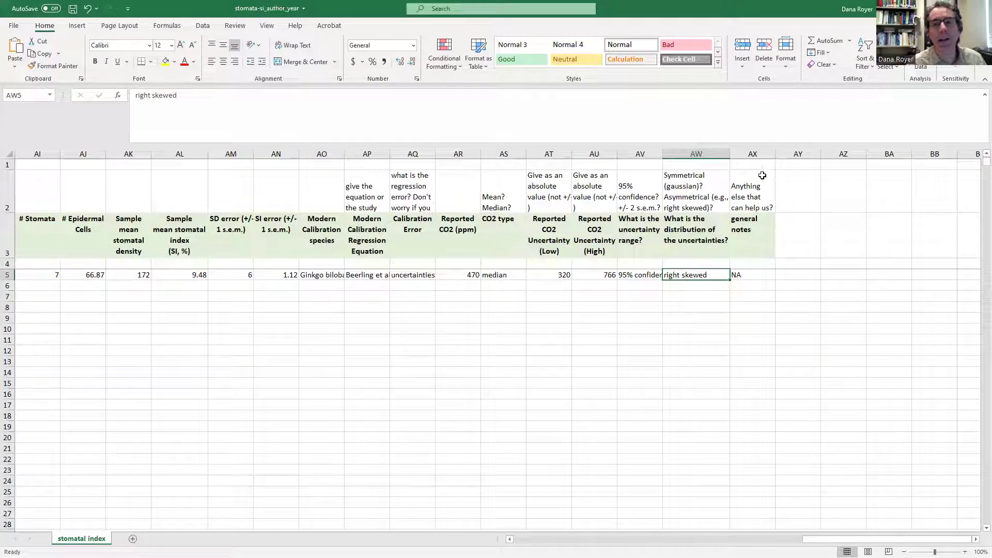
left_click(752, 154)
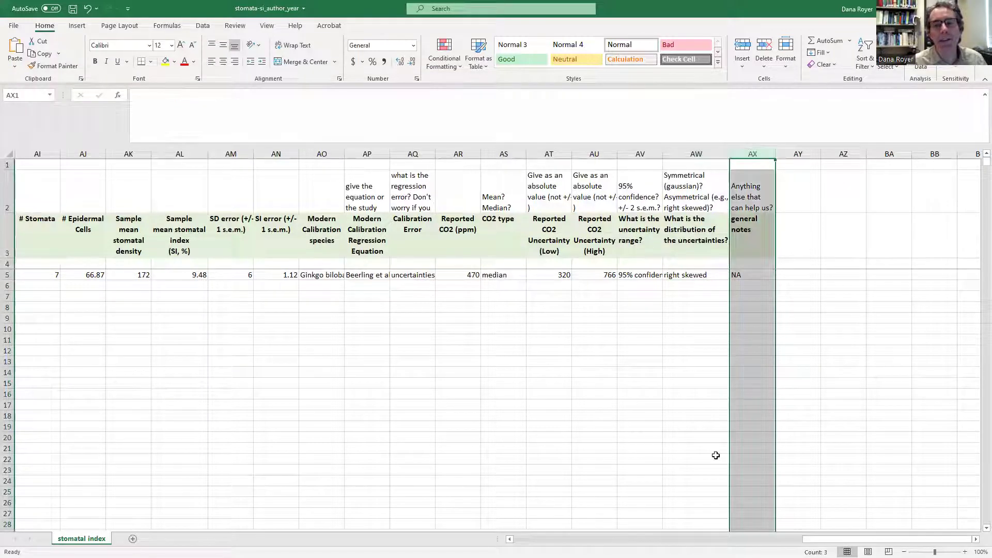
left_click(748, 273)
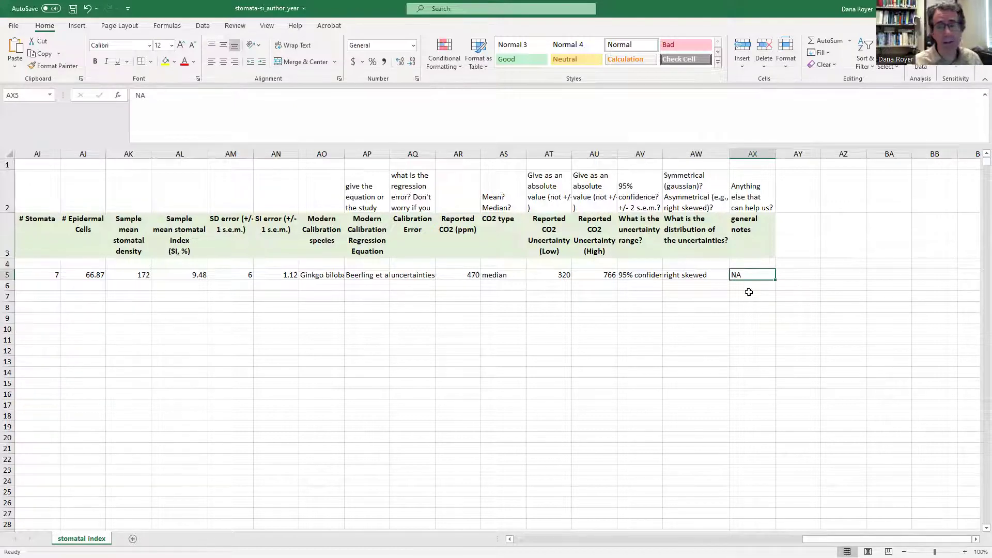
- Examine the blank columns after general notes, from AY to BB, as space for additional data, comparing them with the existing SD error column
left_click(798, 154)
left_click_drag(858, 151, 935, 154)
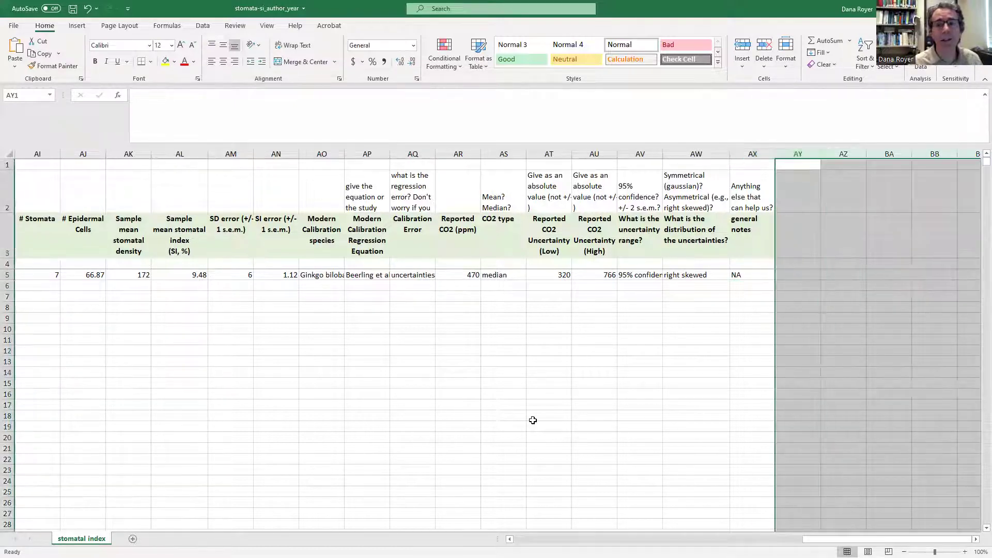
left_click(786, 275)
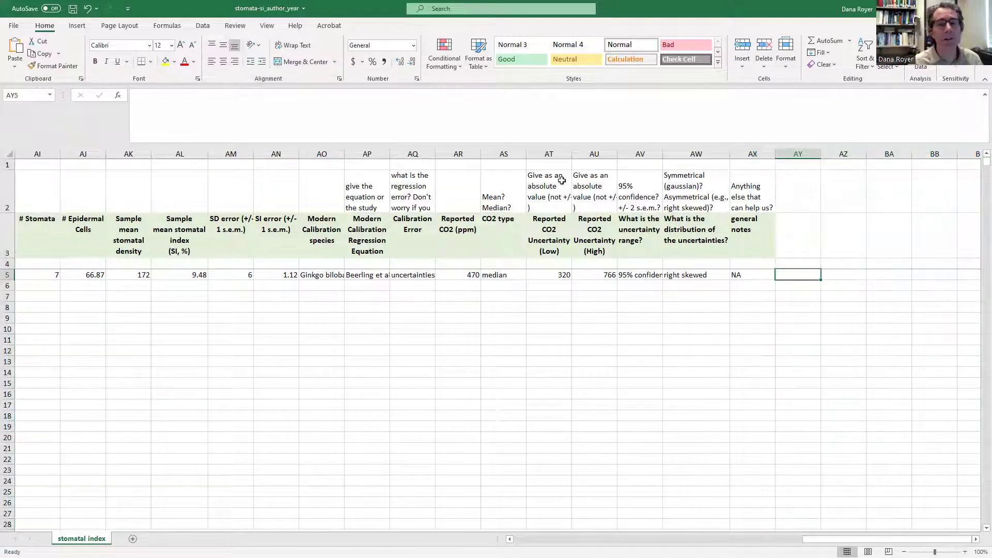
left_click(457, 154)
left_click(232, 154)
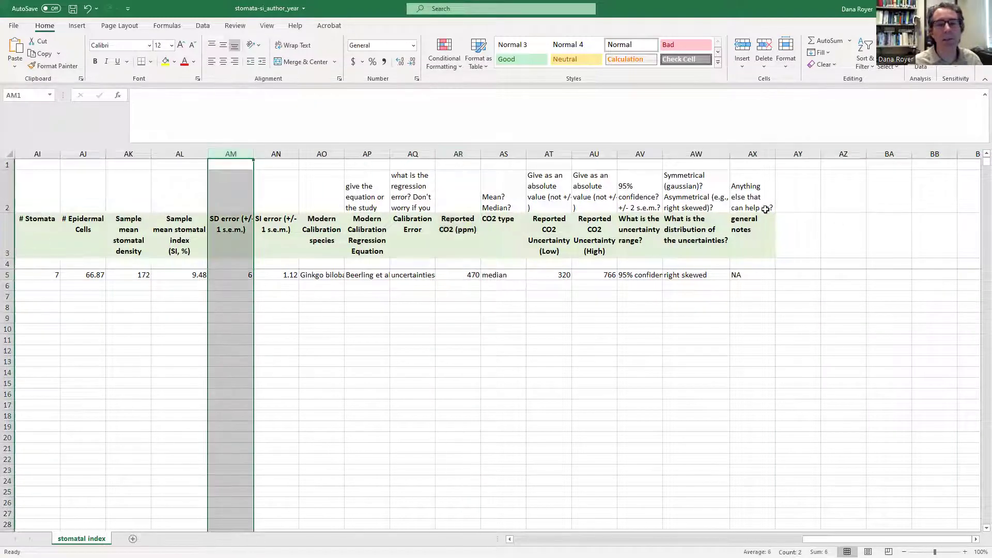
left_click(809, 233)
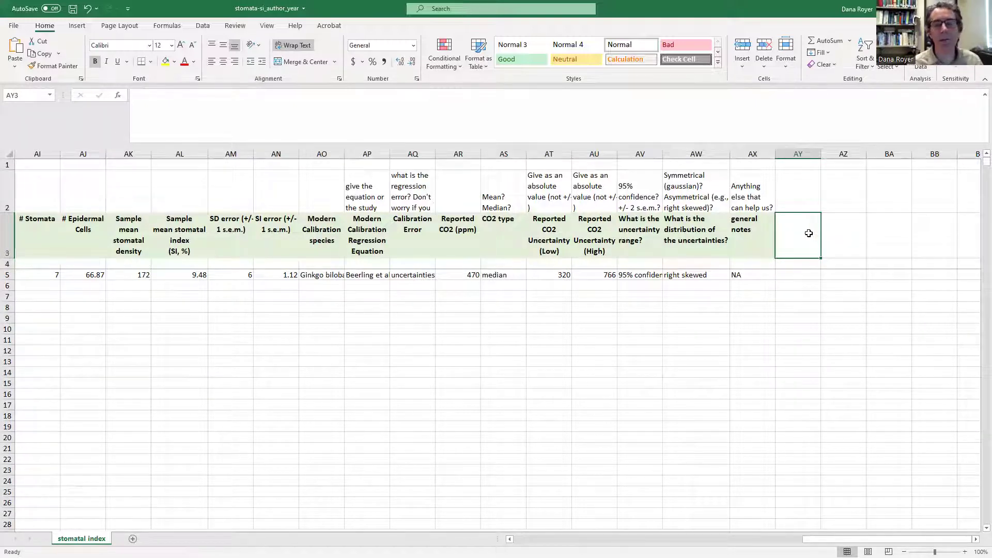
left_click(798, 154)
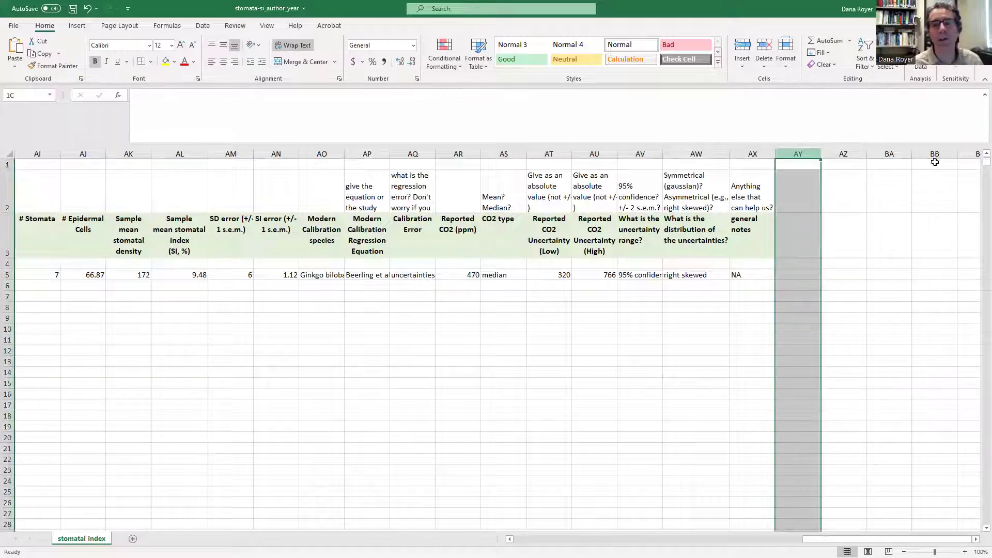
left_click_drag(935, 162, 935, 161)
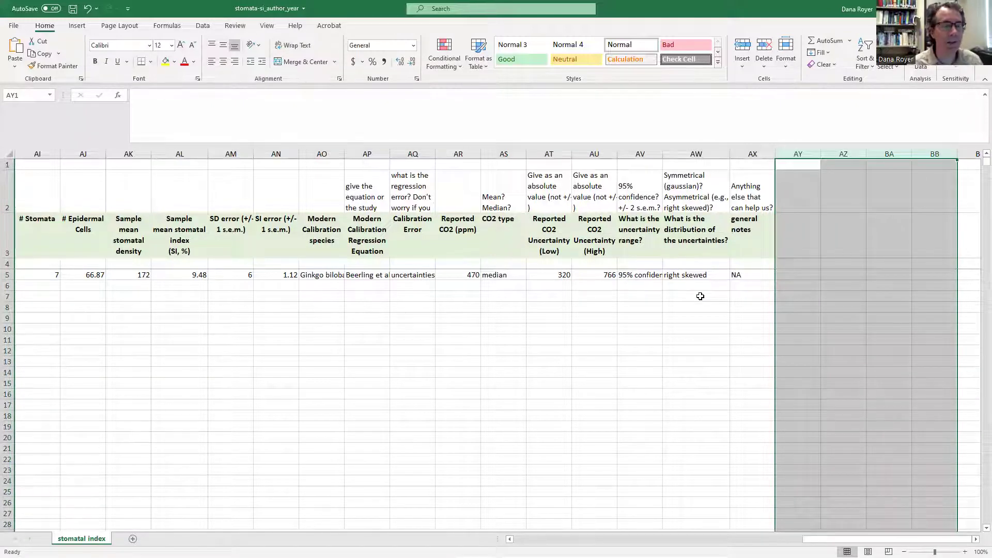